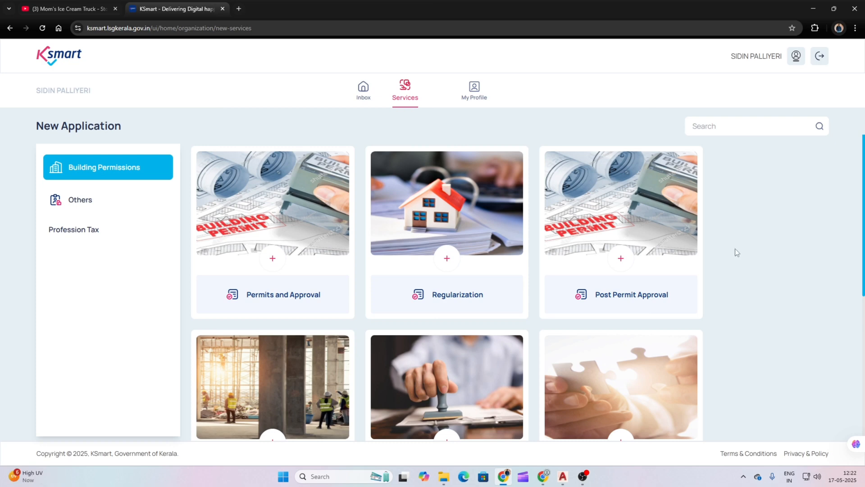
# Step: Choose Occupancy Completion under Post Permit Approval and review its required documents
pyautogui.click(621, 257)
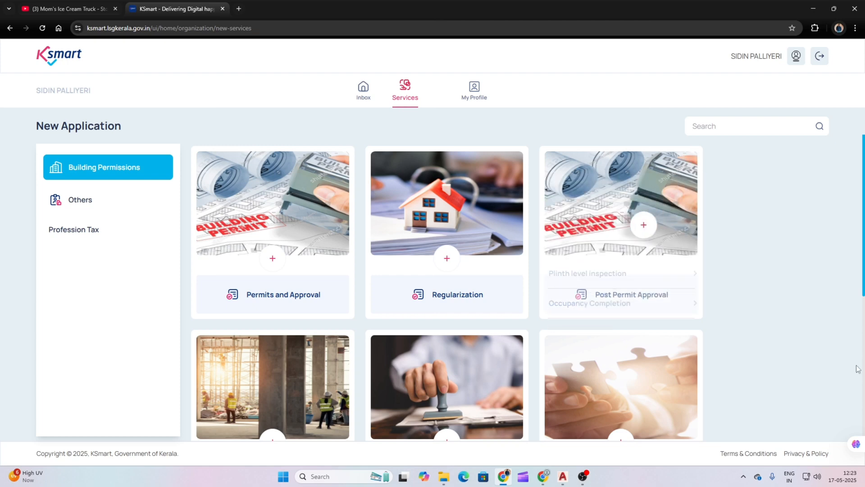
pyautogui.moveTo(625, 255)
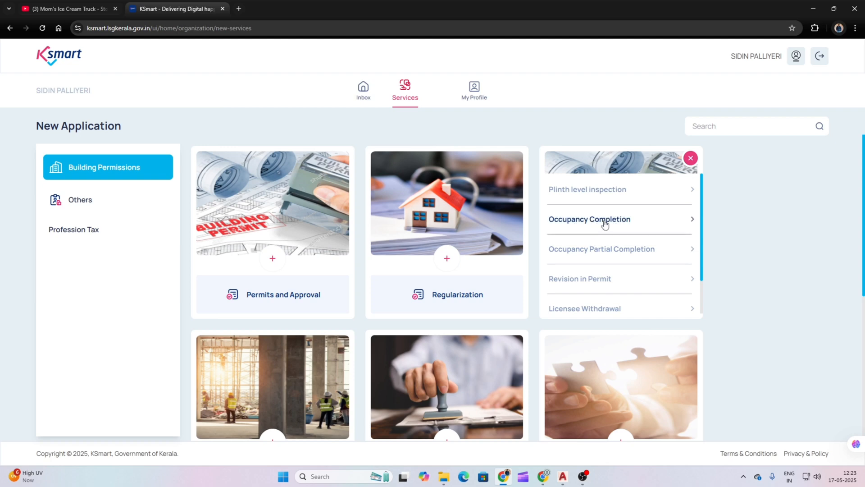
pyautogui.click(604, 224)
pyautogui.scroll(-2, 672, 280)
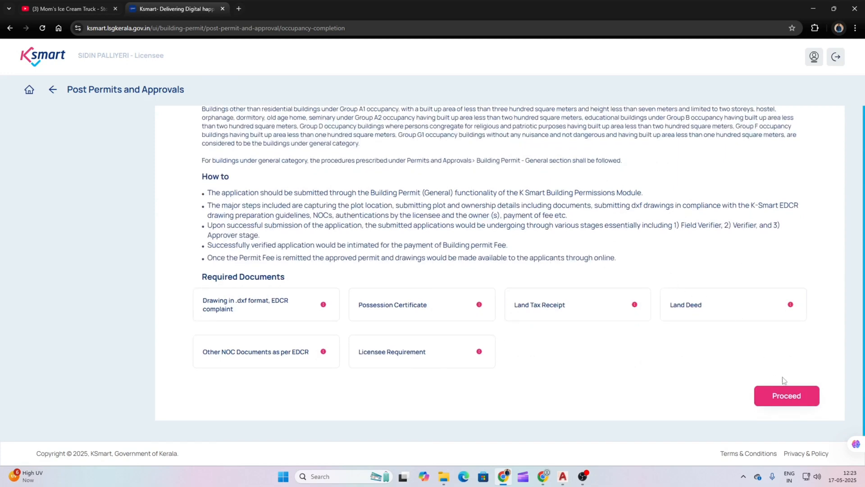
pyautogui.click(786, 398)
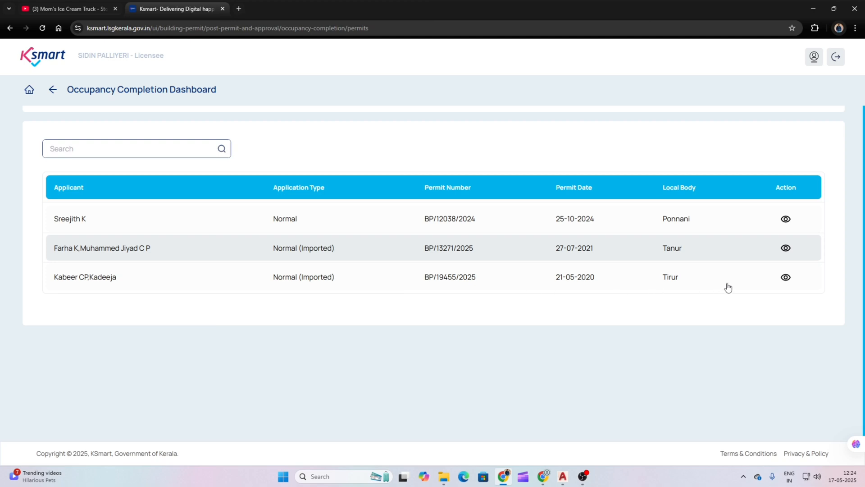
pyautogui.click(782, 279)
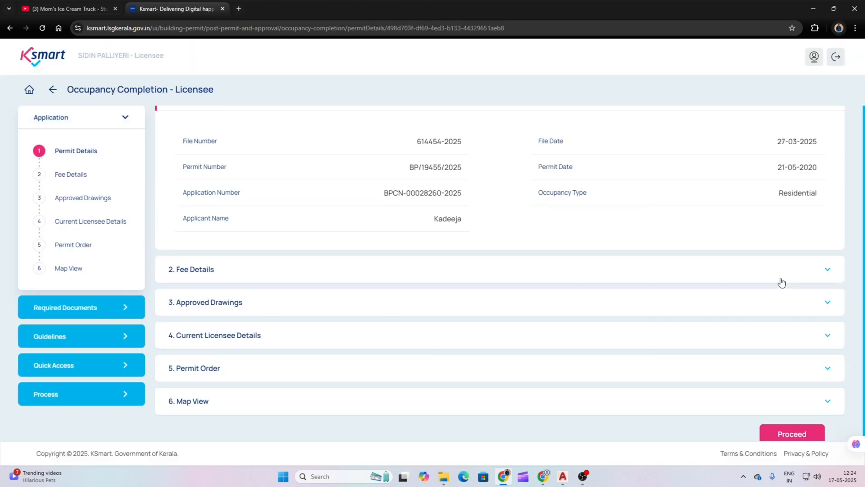
pyautogui.scroll(-1, 774, 282)
# Step: Confirm the application, permit history, project and licensee details to reach Location Details
pyautogui.click(796, 418)
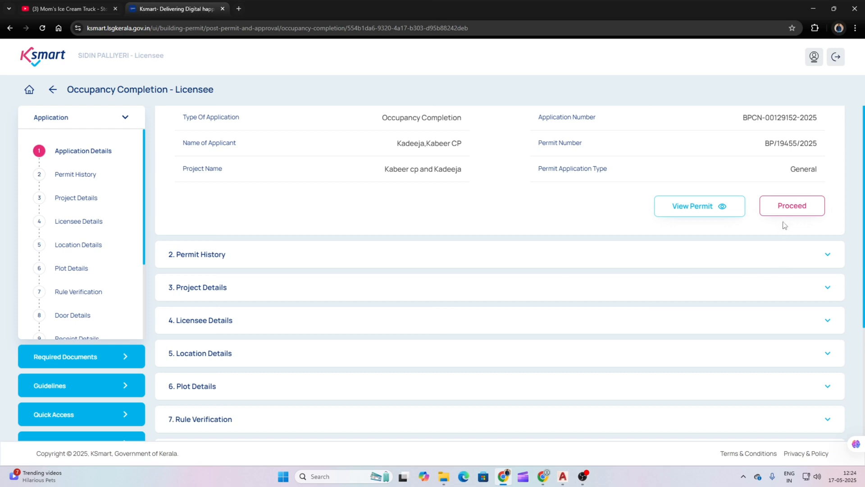
pyautogui.click(786, 210)
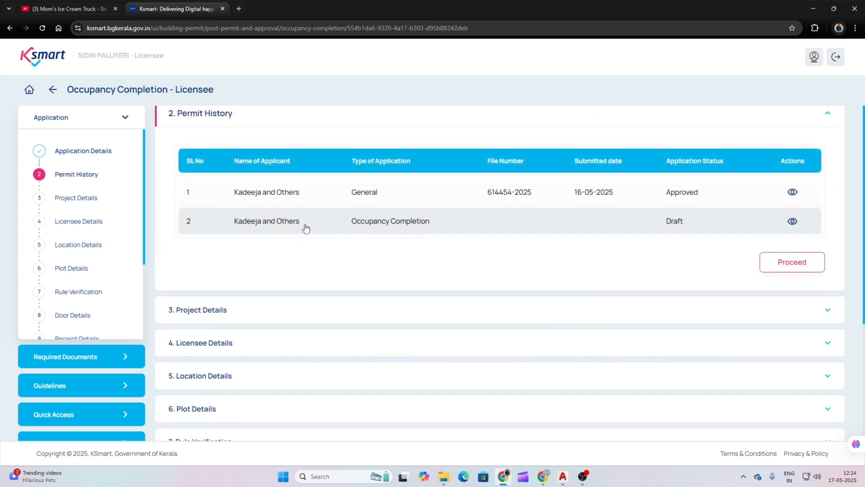
pyautogui.click(789, 263)
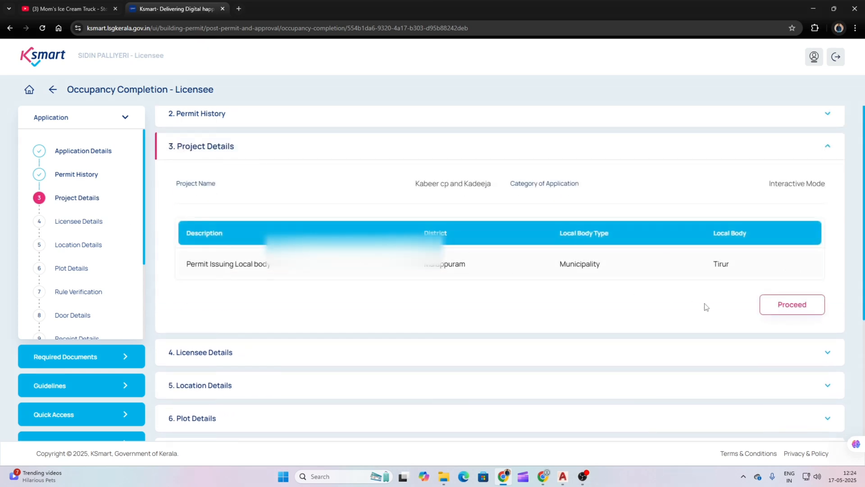
pyautogui.click(785, 308)
pyautogui.scroll(-2, 473, 266)
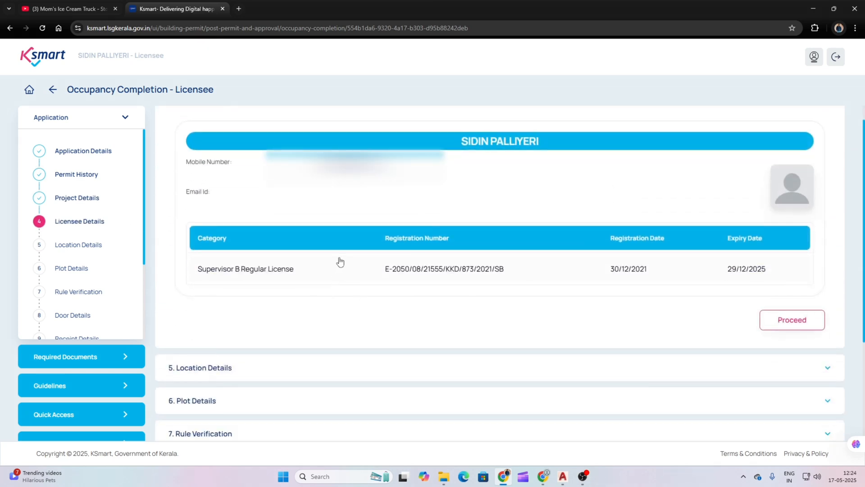
pyautogui.click(776, 325)
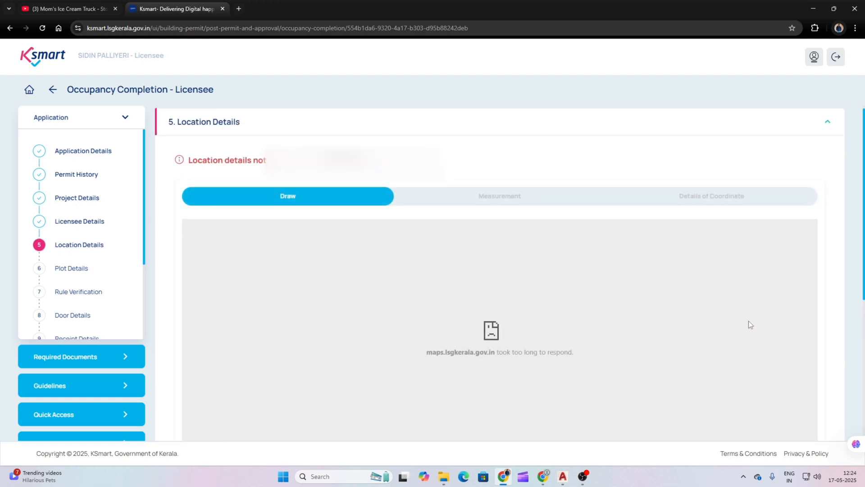
pyautogui.scroll(-2, 858, 225)
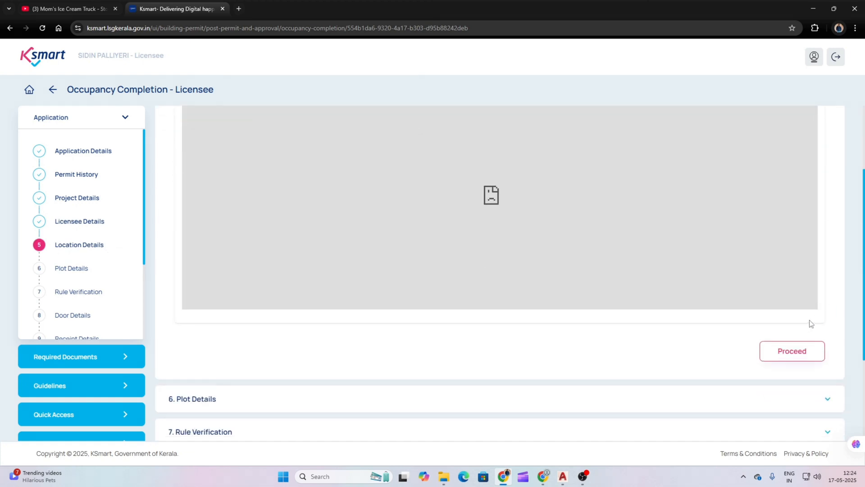
# Step: Move to Plot Details and review the possession certificate, land tax and owner details
pyautogui.click(794, 351)
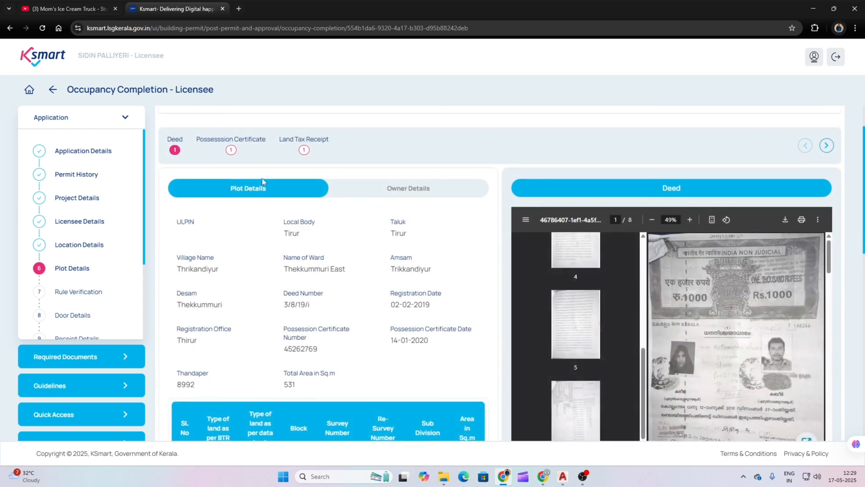
pyautogui.scroll(2, 270, 176)
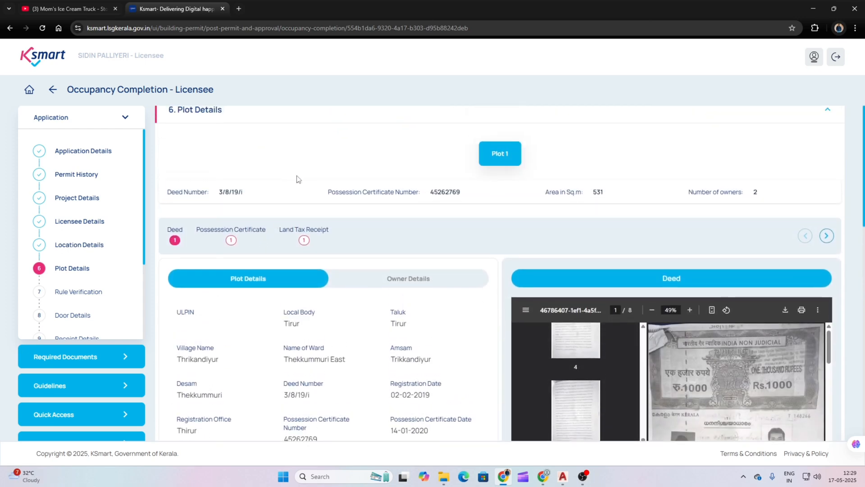
pyautogui.scroll(-1, 369, 224)
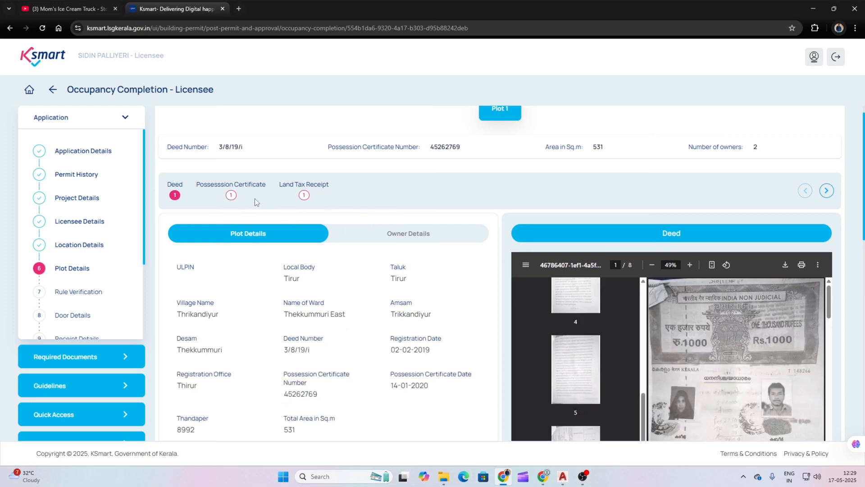
pyautogui.click(231, 195)
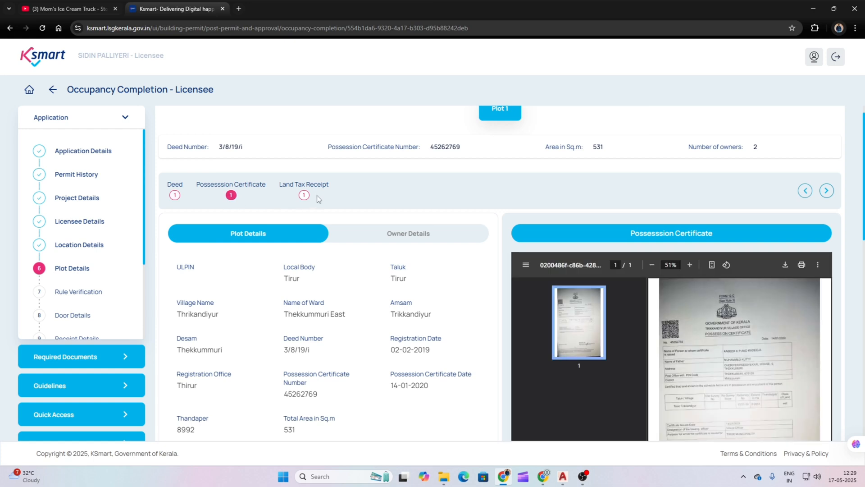
pyautogui.click(304, 196)
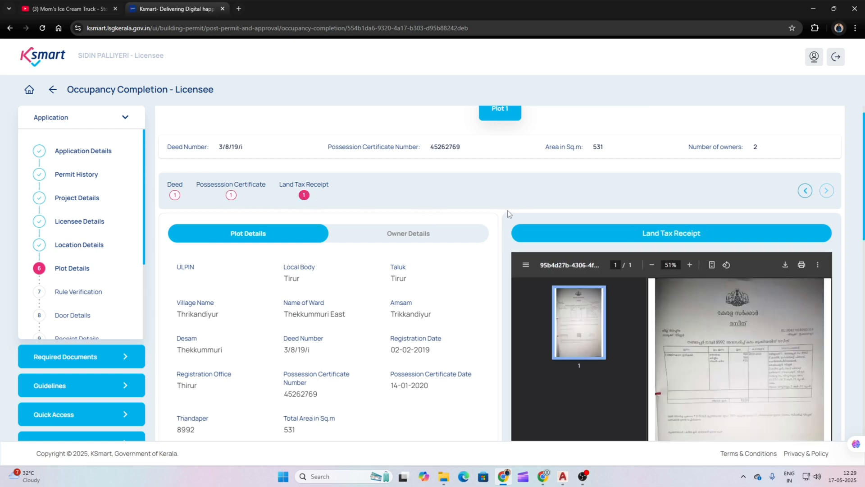
pyautogui.click(408, 233)
pyautogui.scroll(-5, 325, 311)
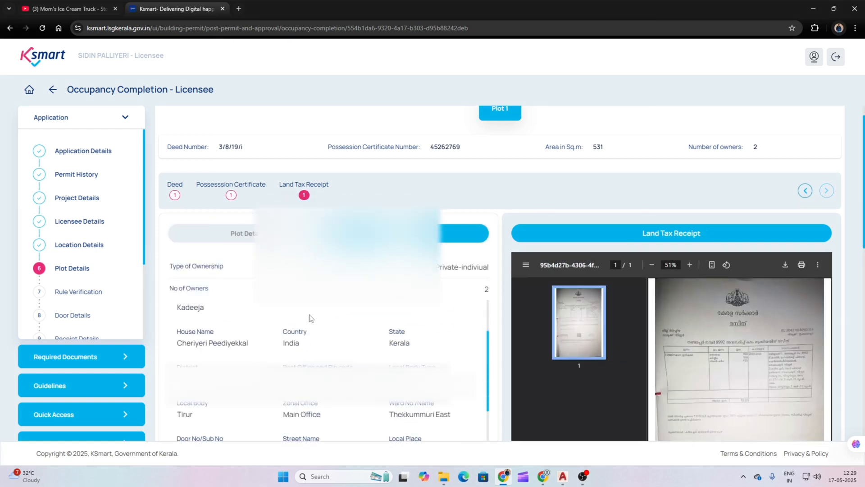
pyautogui.scroll(-10, 622, 284)
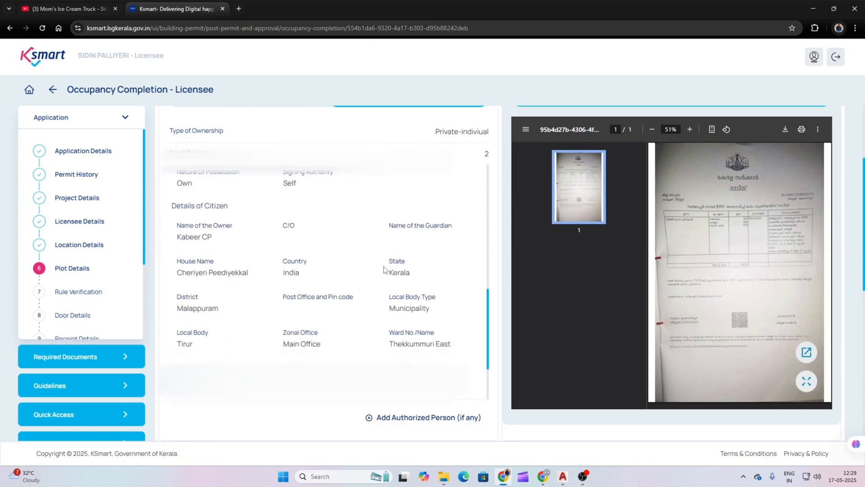
pyautogui.scroll(-2, 469, 296)
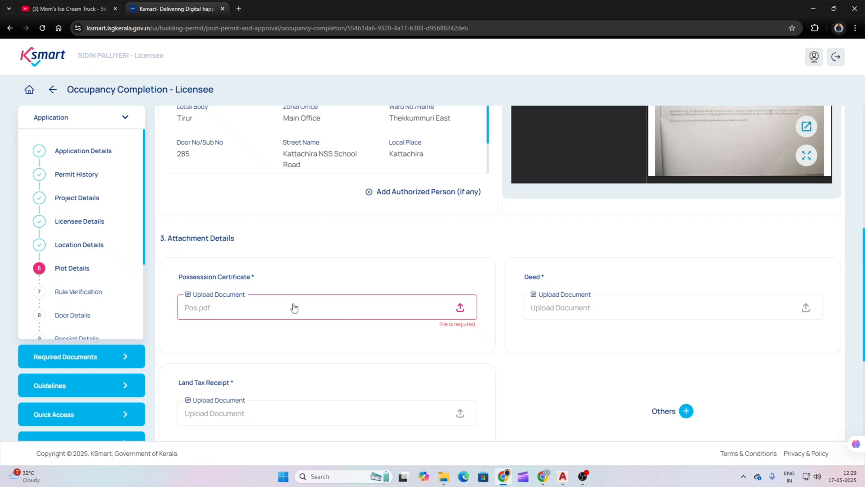
# Step: Upload the Pos, Deed and Tax PDFs into the Possession Certificate, Deed and Land Tax Receipt fields
pyautogui.click(331, 307)
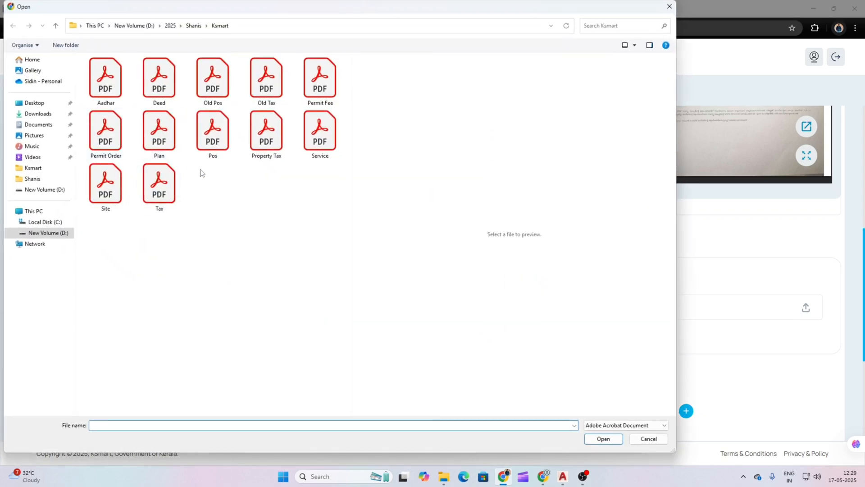
pyautogui.click(212, 127)
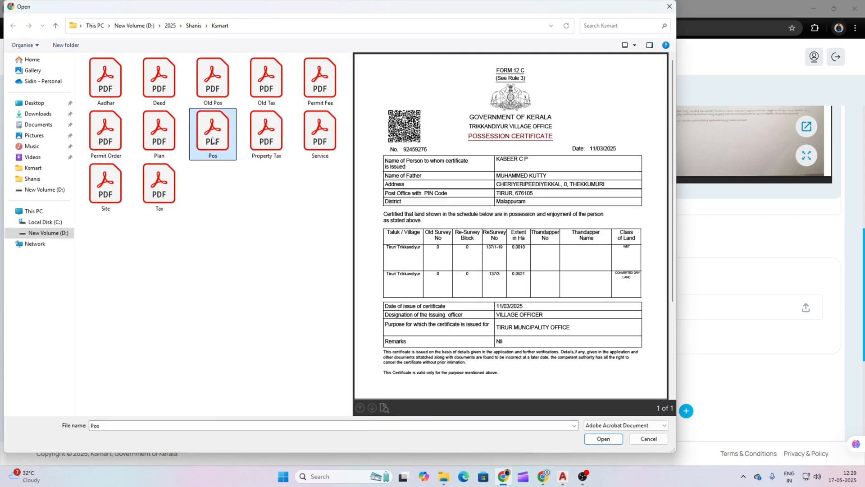
pyautogui.doubleClick(213, 140)
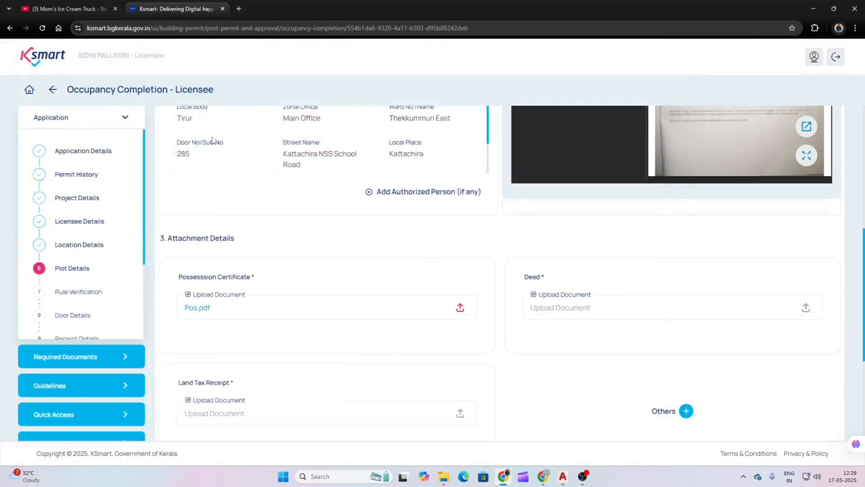
pyautogui.click(763, 309)
pyautogui.click(167, 92)
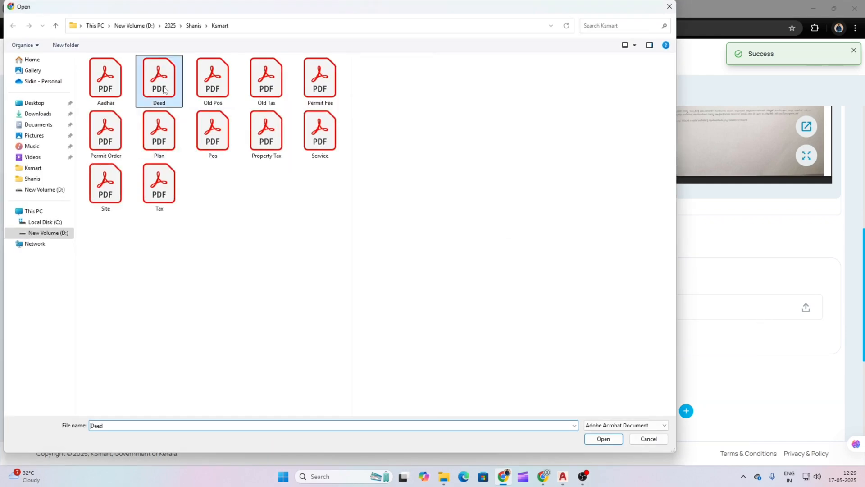
pyautogui.doubleClick(167, 92)
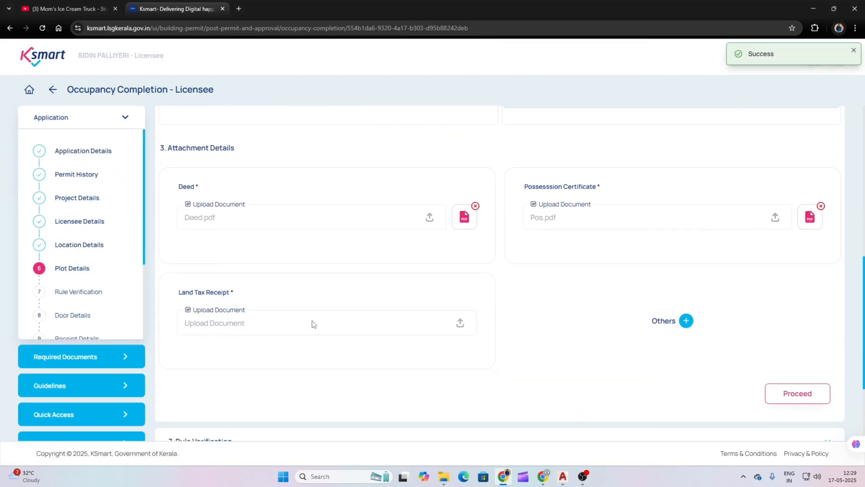
pyautogui.click(312, 323)
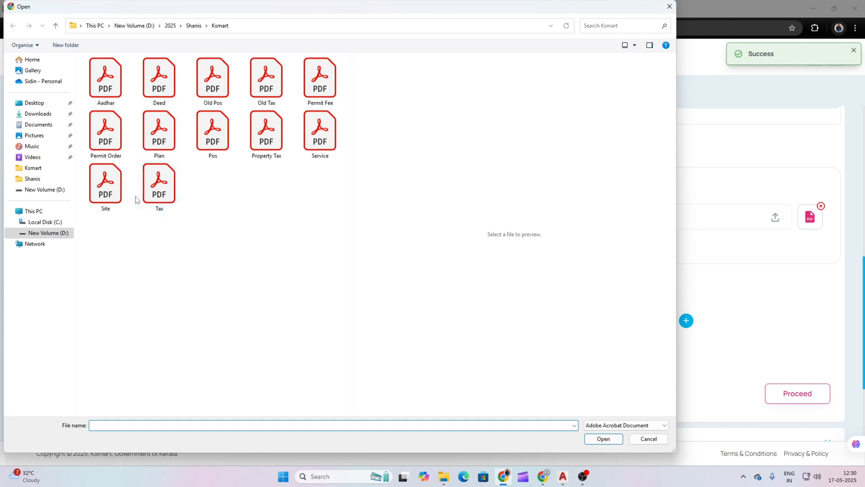
pyautogui.doubleClick(158, 189)
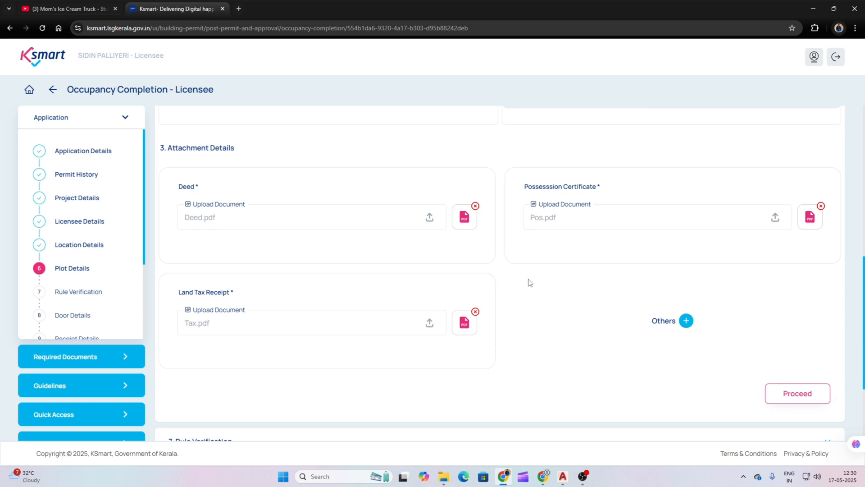
# Step: Preview the uploaded Deed.pdf document and close the preview
pyautogui.click(462, 218)
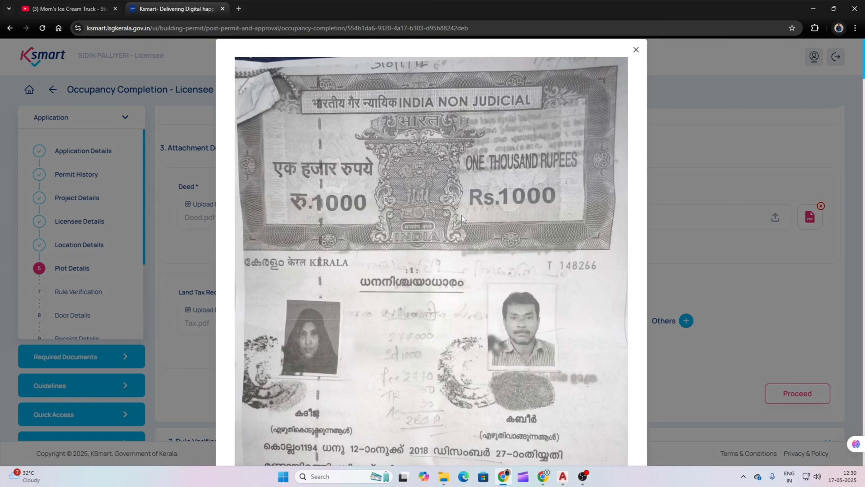
pyautogui.scroll(-4, 462, 215)
pyautogui.scroll(-3, 461, 215)
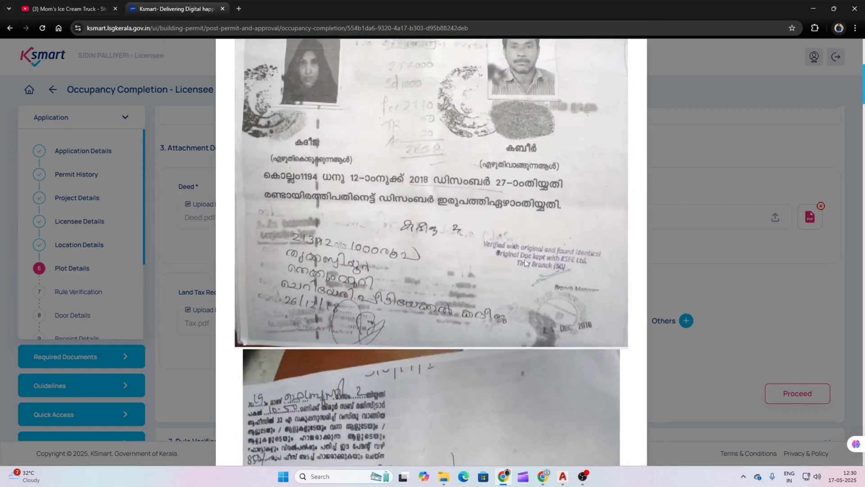
pyautogui.scroll(-3, 540, 271)
pyautogui.scroll(10, 618, 271)
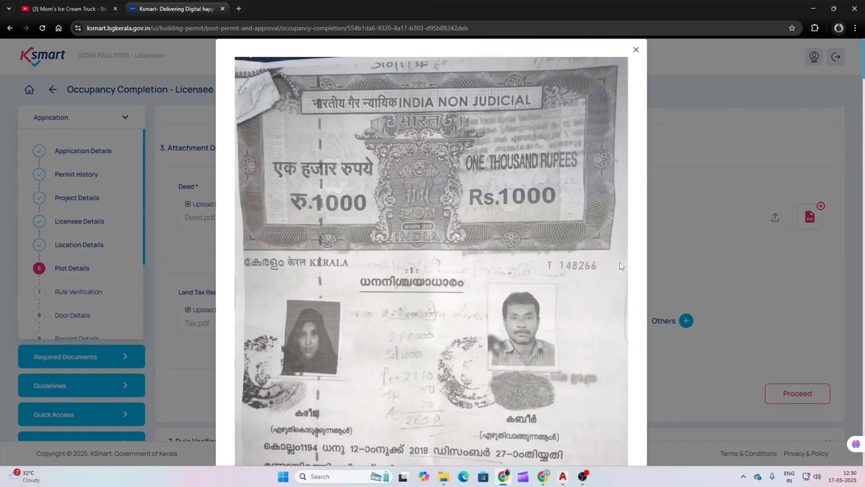
pyautogui.click(636, 50)
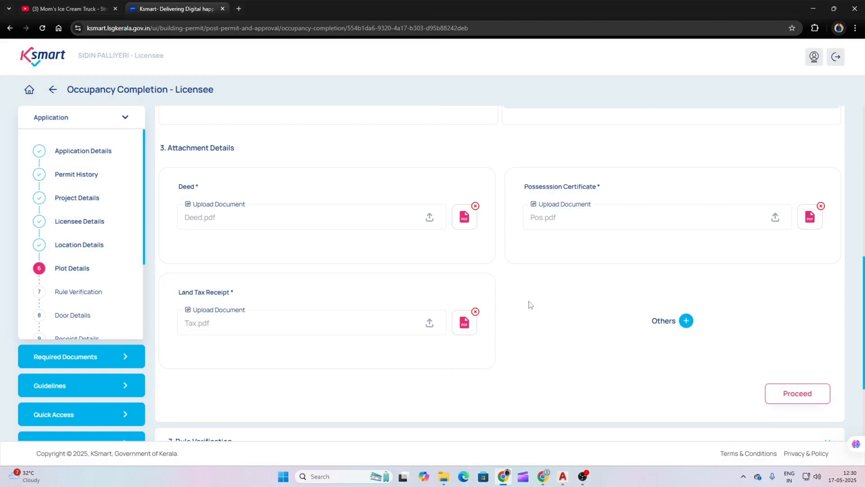
pyautogui.scroll(-1, 527, 303)
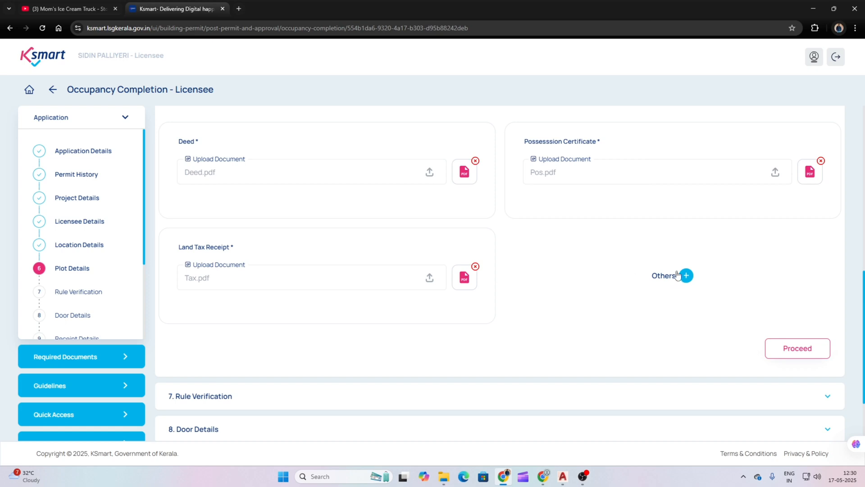
# Step: Proceed from Plot Details to Rule Verification and scroll to Attach Drawings
pyautogui.click(792, 350)
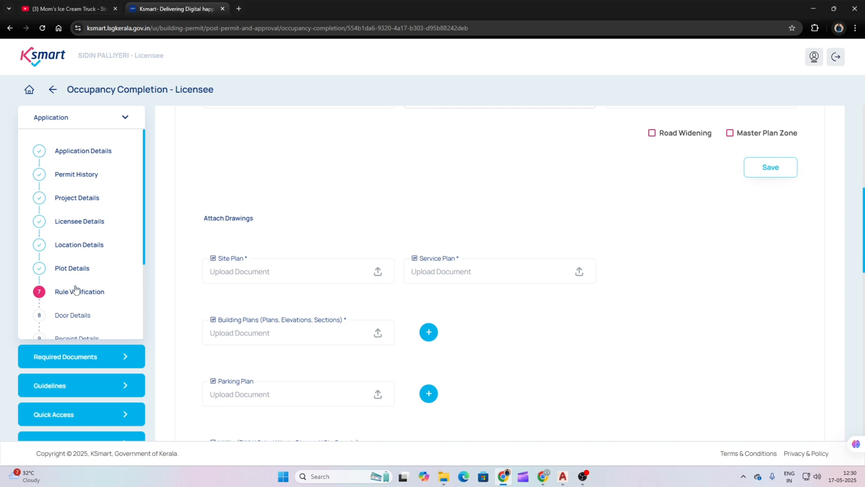
pyautogui.scroll(-2, 201, 246)
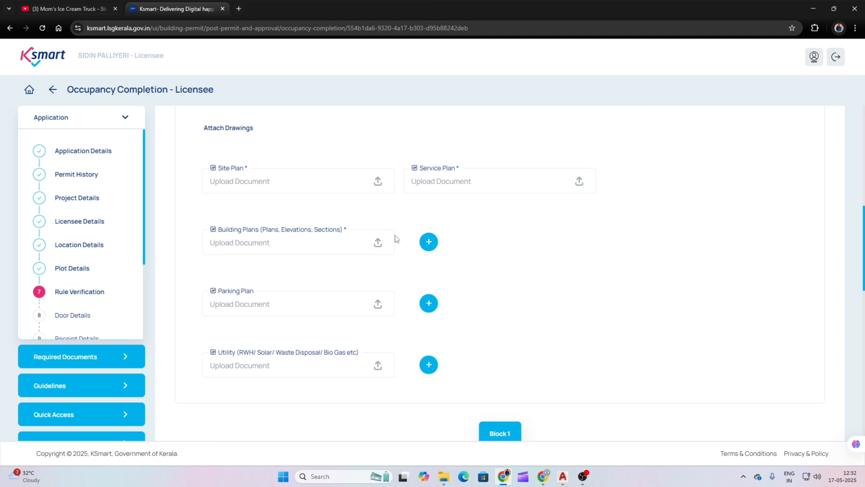
# Step: Clear the existing East, West, North and South surrounding-plot values
pyautogui.scroll(-2, 377, 239)
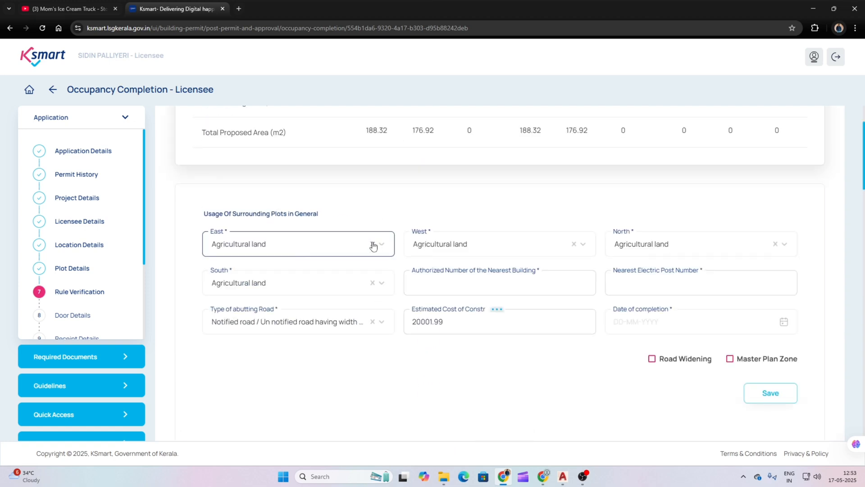
pyautogui.click(372, 244)
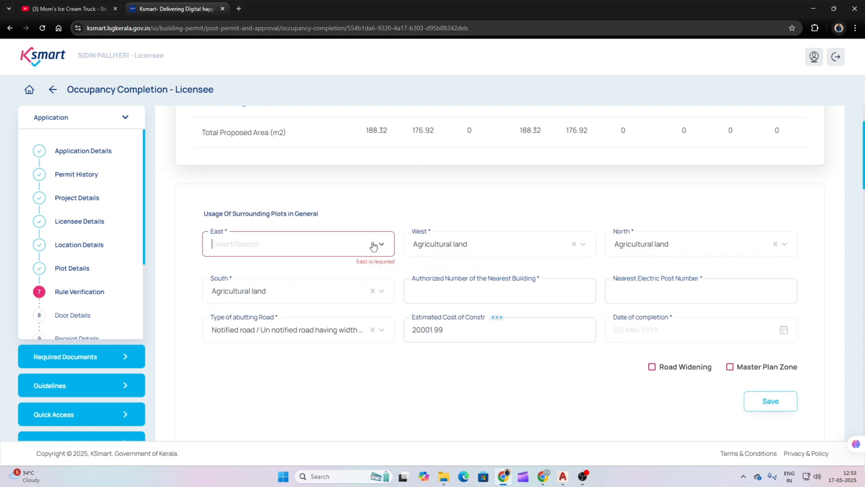
pyautogui.click(573, 245)
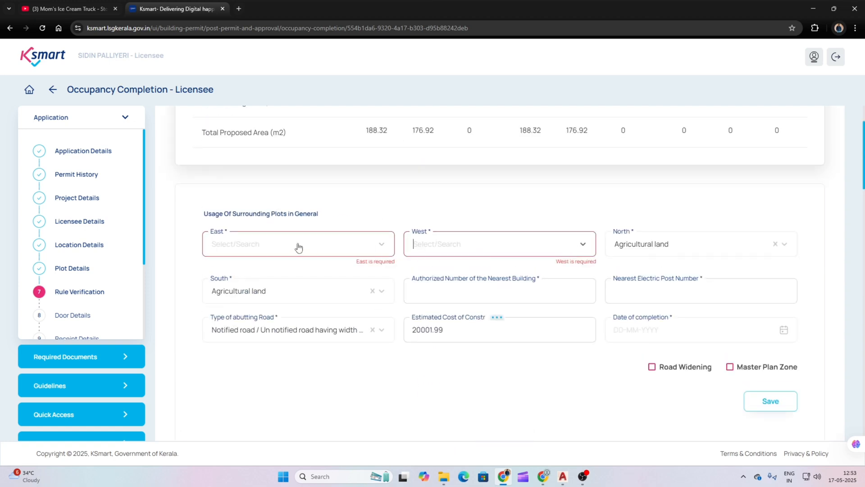
pyautogui.click(776, 245)
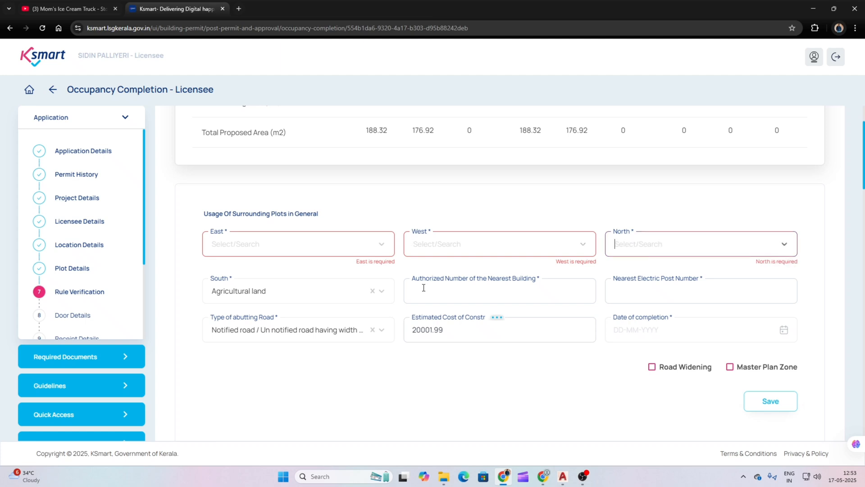
pyautogui.click(373, 291)
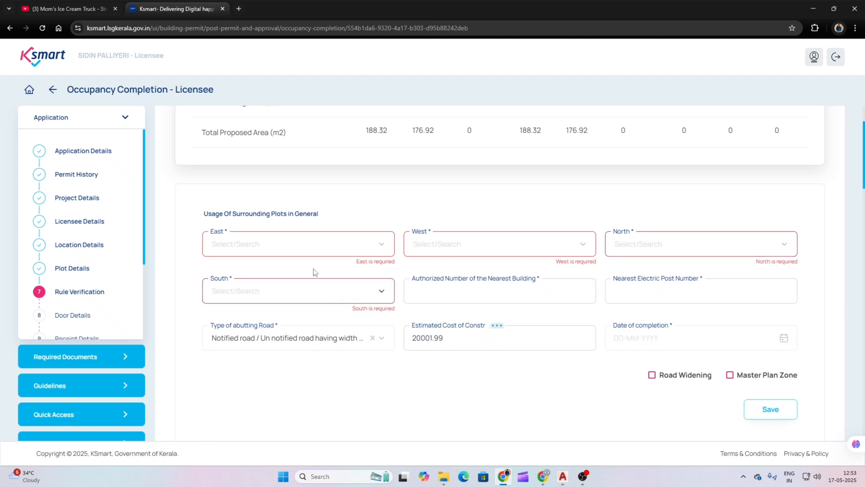
# Step: Set East, West, North and South surrounding plots to Garden Land with road access
pyautogui.click(298, 245)
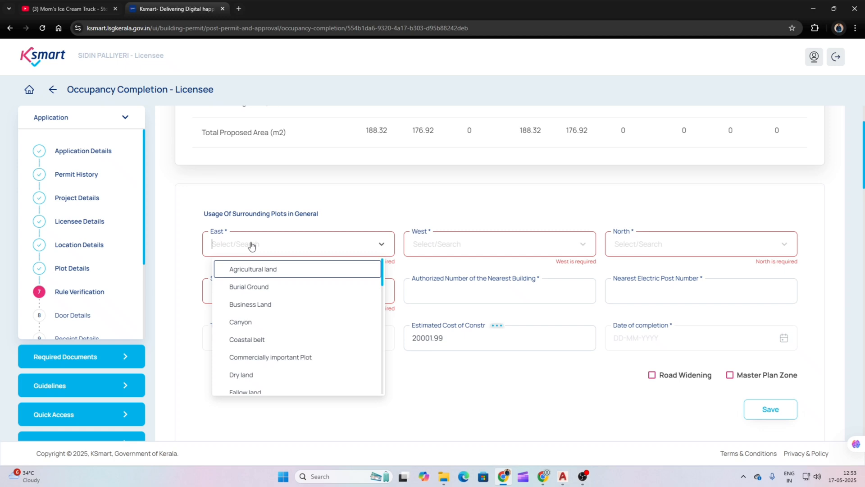
pyautogui.write('g')
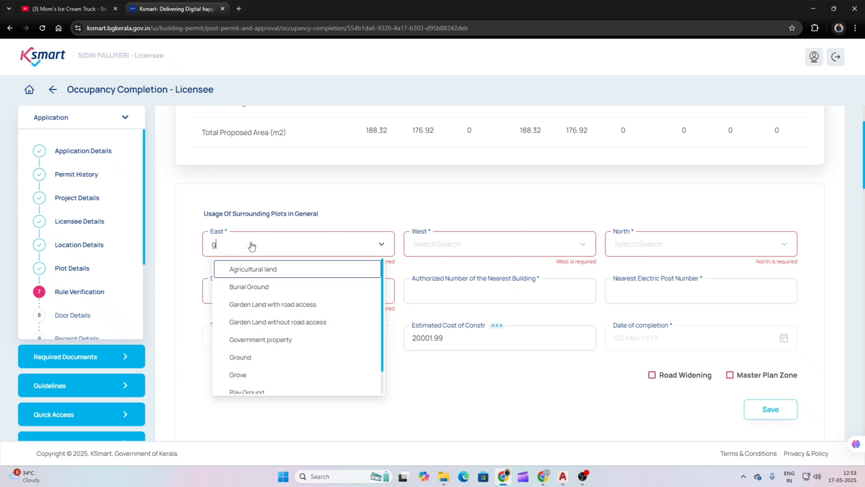
pyautogui.click(269, 307)
pyautogui.click(476, 244)
pyautogui.write('g')
pyautogui.click(468, 306)
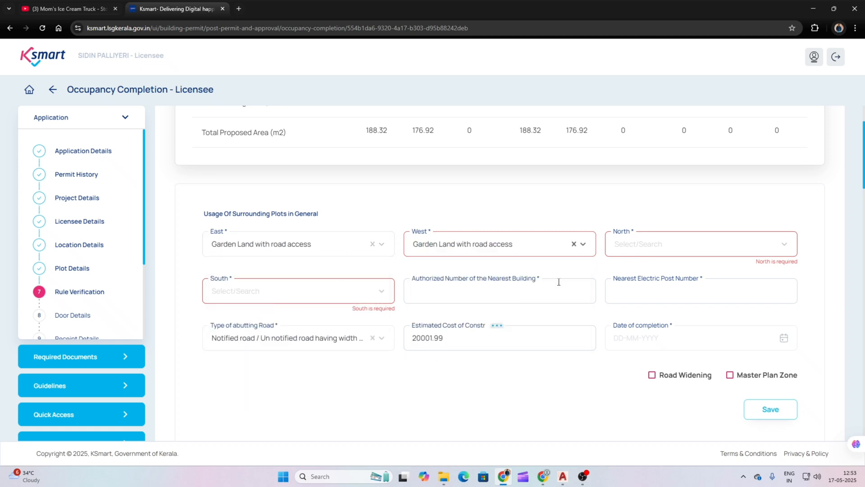
pyautogui.click(649, 245)
pyautogui.write('g')
pyautogui.click(654, 304)
pyautogui.click(291, 290)
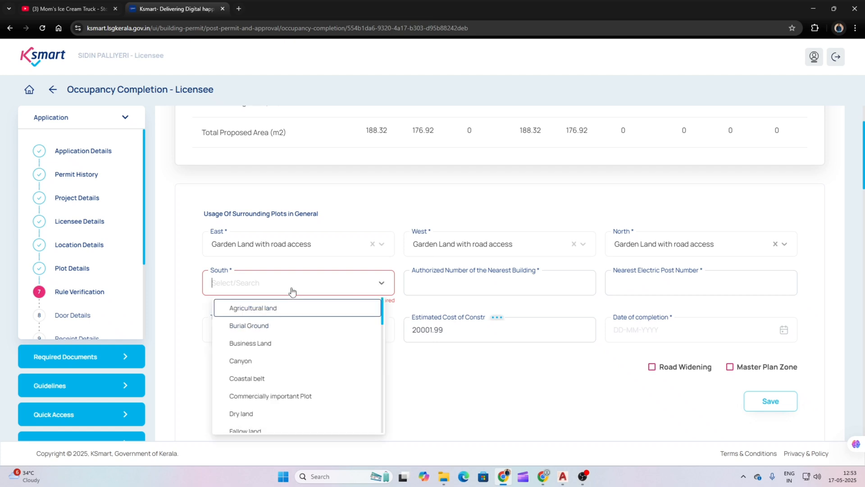
pyautogui.write('g')
pyautogui.click(271, 345)
# Step: Enter nearest building number 285 and electric post TW/TE/21, keeping the abutting road type
pyautogui.click(464, 289)
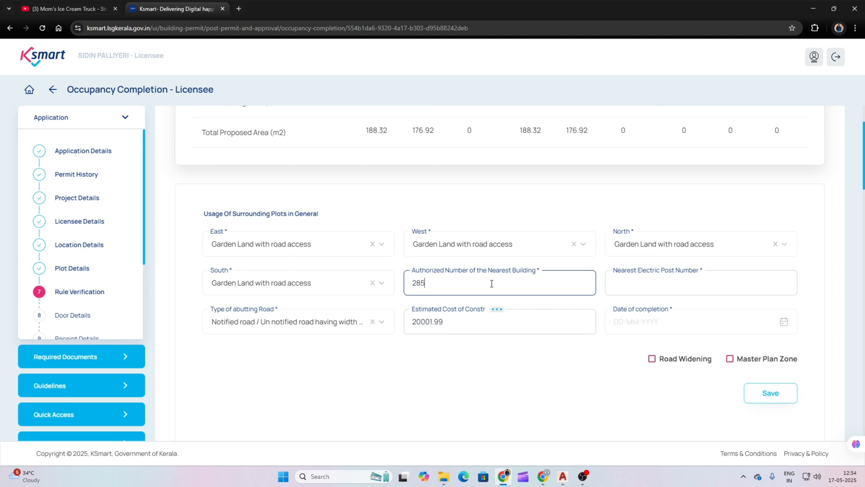
pyautogui.click(628, 283)
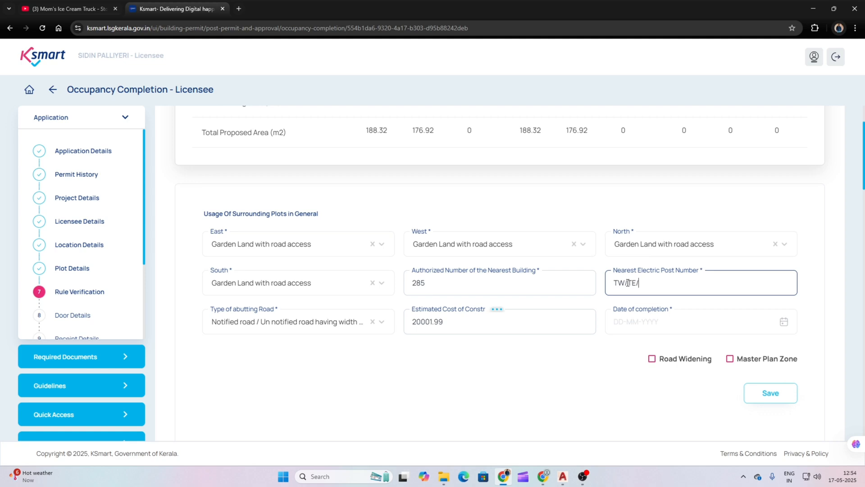
pyautogui.click(381, 342)
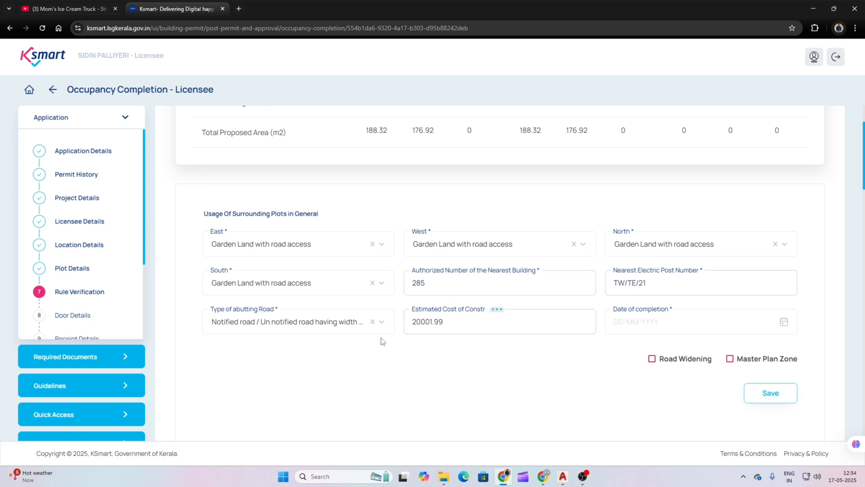
pyautogui.scroll(-2, 380, 342)
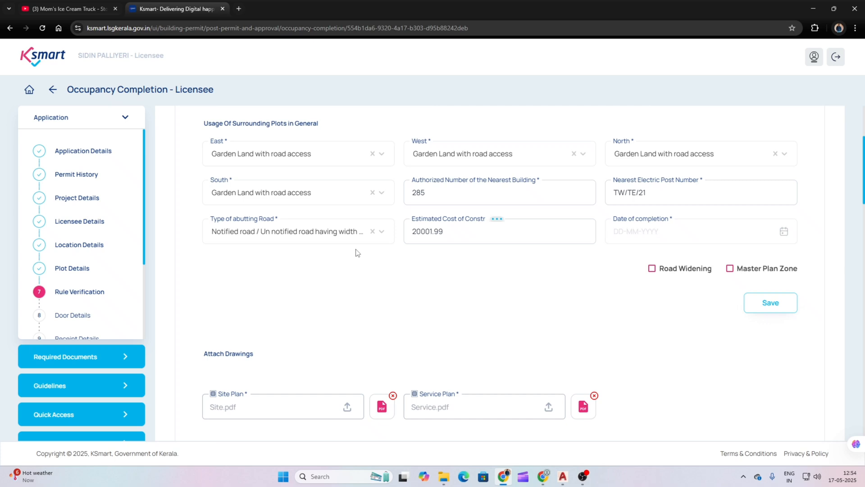
pyautogui.click(333, 236)
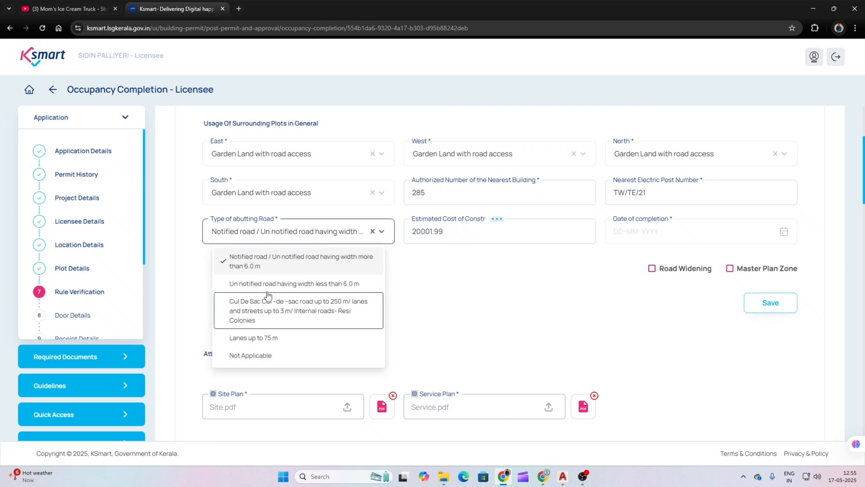
pyautogui.click(337, 258)
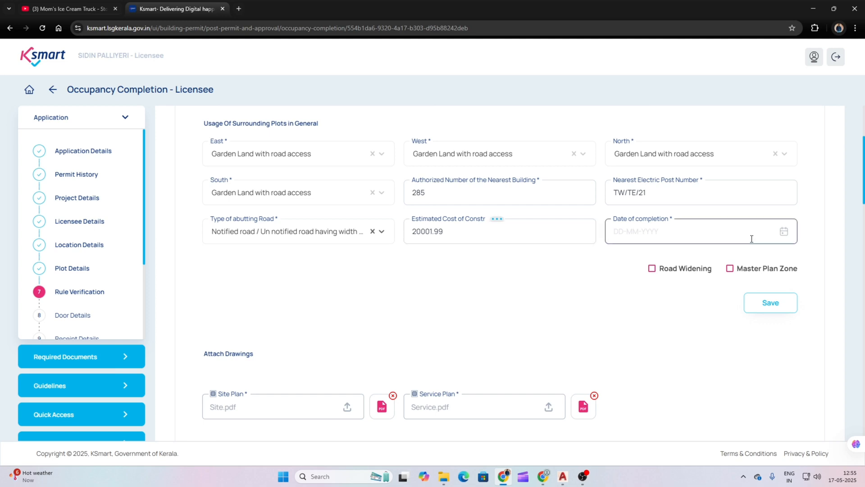
# Step: Set the completion date to 10-02-2025 and save the rule verification details
pyautogui.click(785, 233)
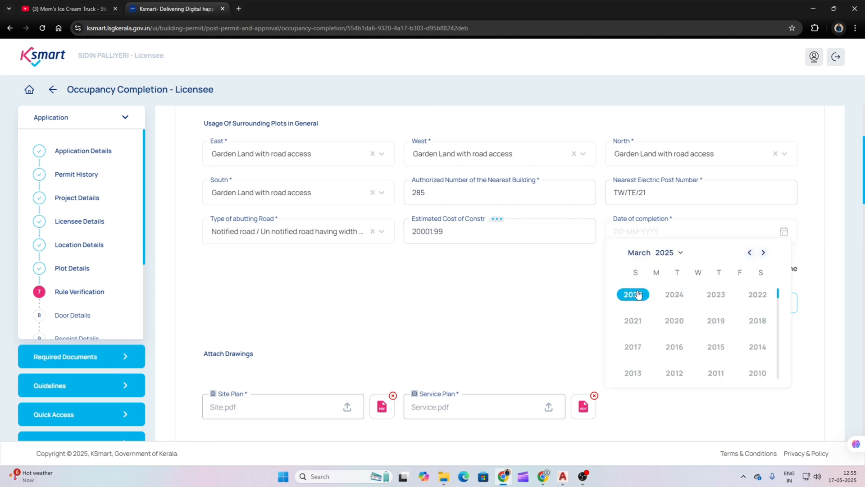
pyautogui.click(639, 297)
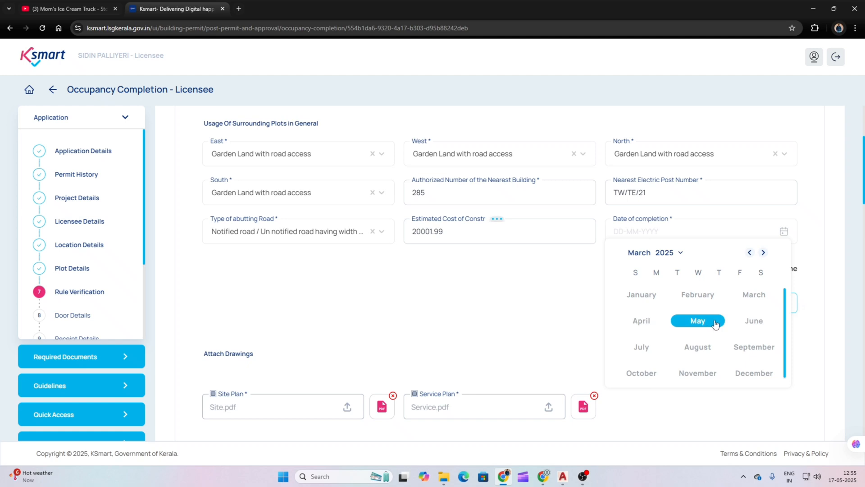
pyautogui.click(697, 295)
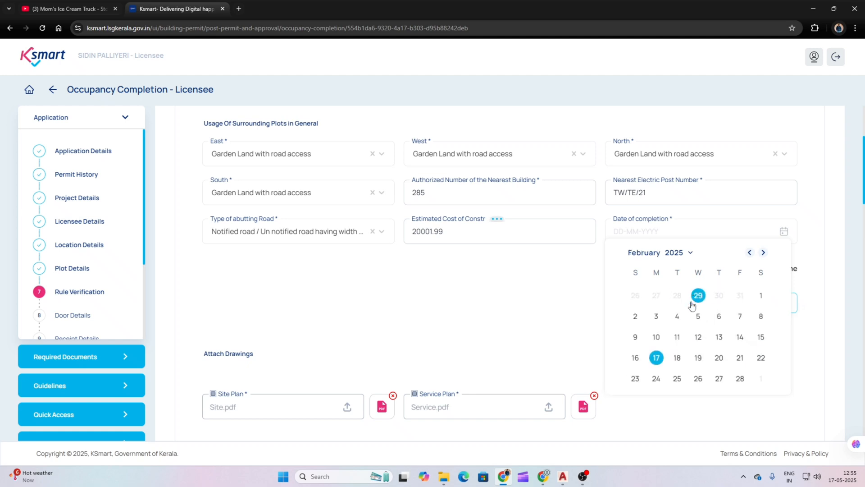
pyautogui.click(656, 337)
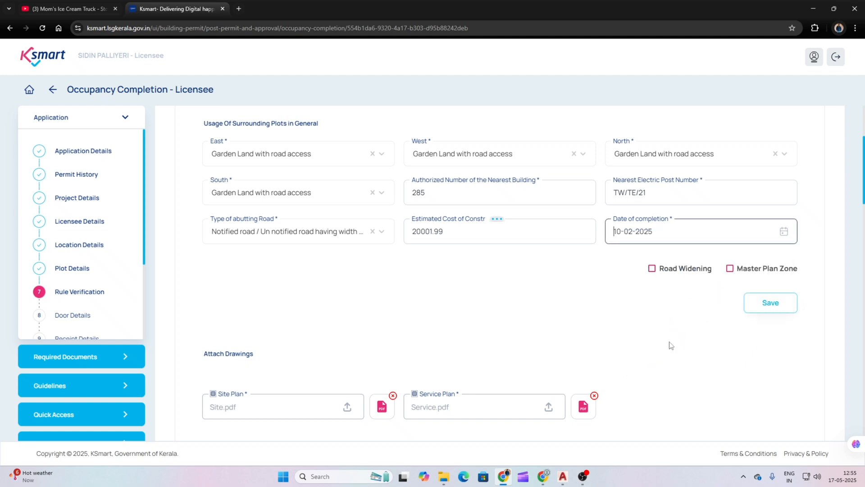
pyautogui.click(771, 302)
pyautogui.scroll(2, 592, 277)
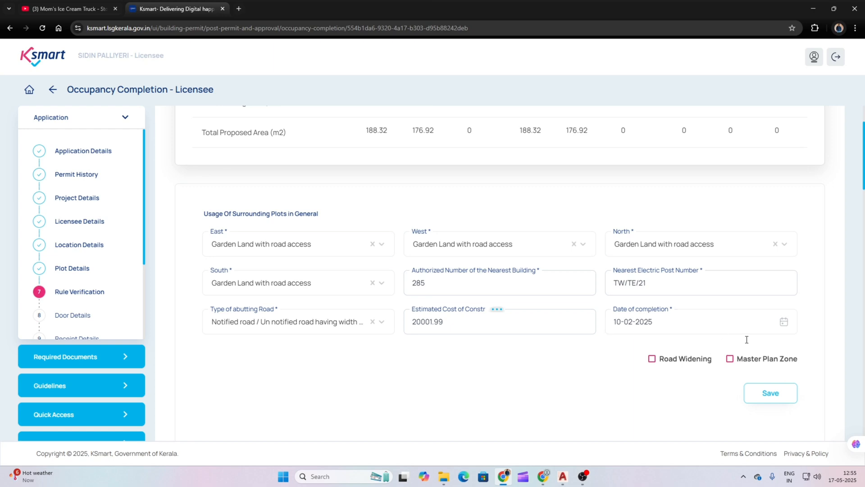
pyautogui.click(765, 395)
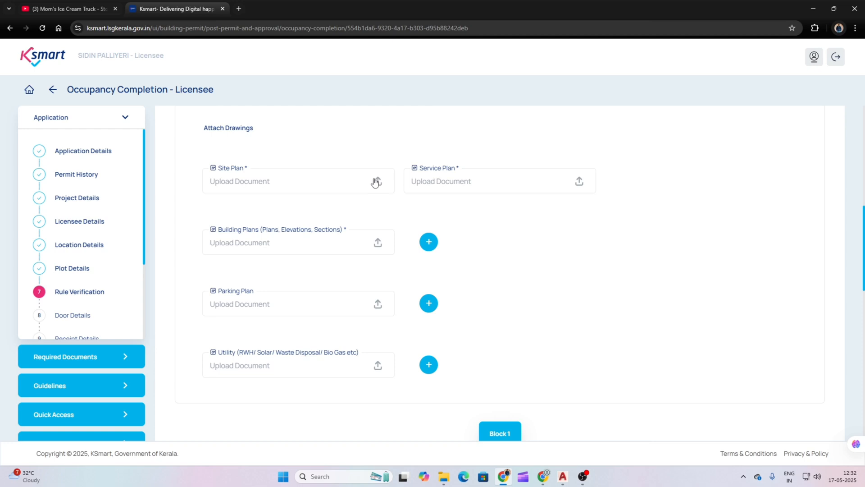
# Step: Attach Site.pdf from the 2024 project folder as the Site Plan drawing
pyautogui.click(375, 181)
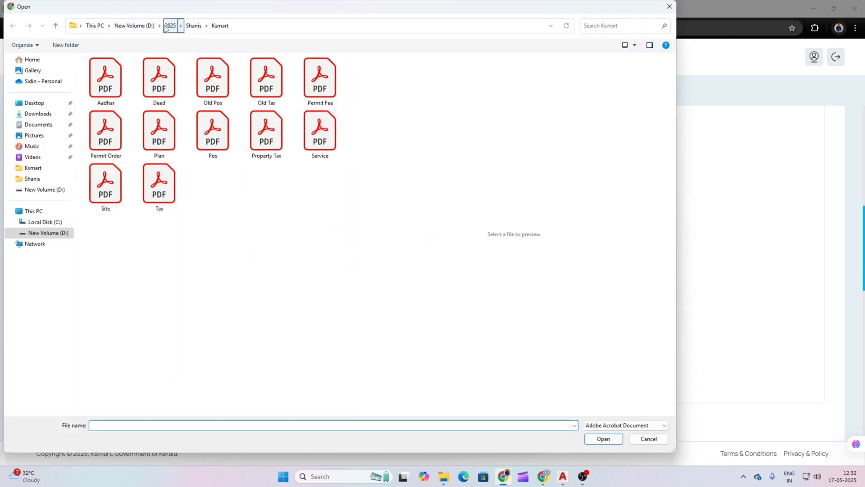
pyautogui.click(171, 26)
pyautogui.click(137, 26)
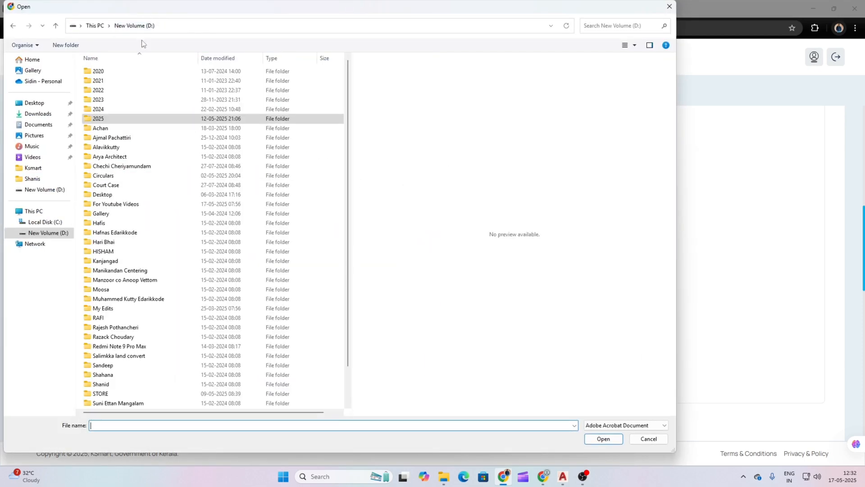
pyautogui.doubleClick(106, 109)
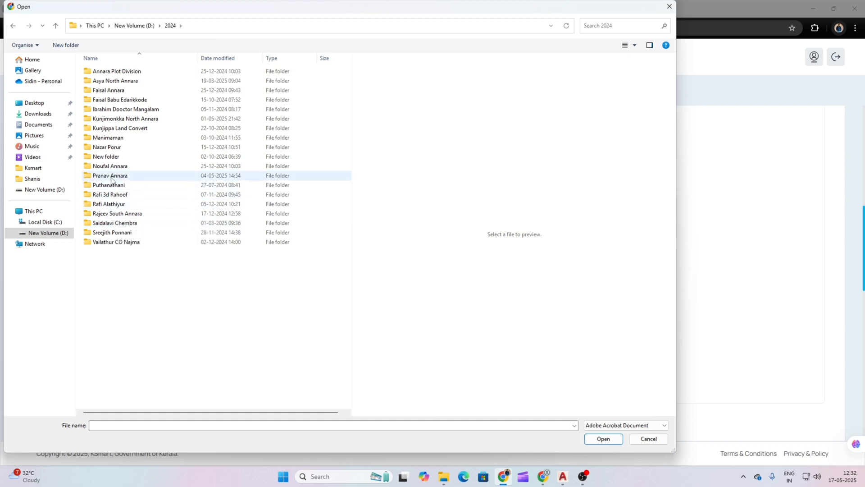
pyautogui.doubleClick(120, 118)
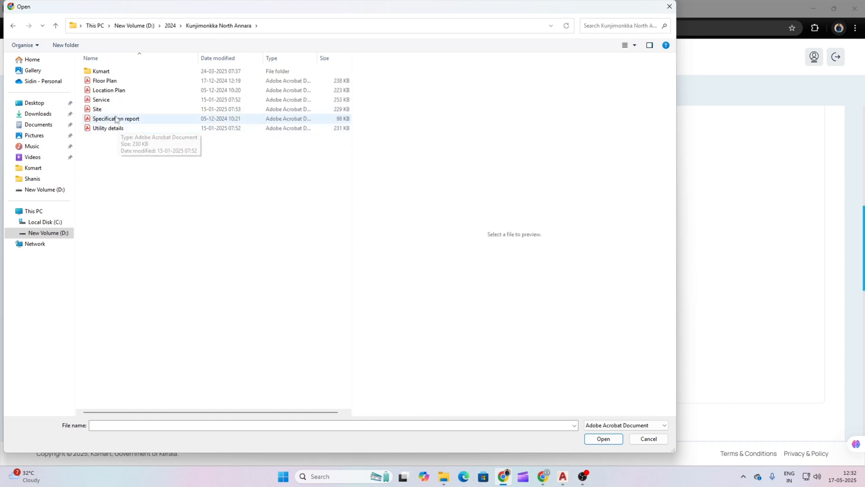
pyautogui.click(107, 111)
pyautogui.doubleClick(108, 112)
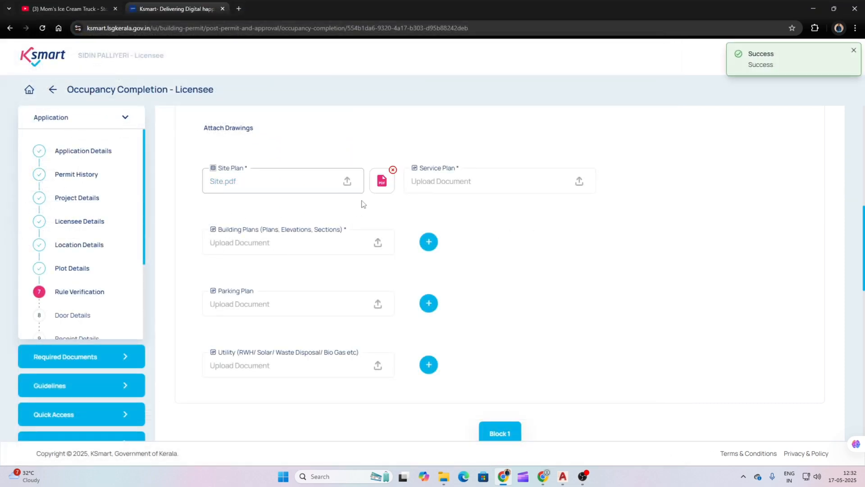
# Step: Attach Service.pdf as the Service Plan and Floor Plan.pdf as Building Plans
pyautogui.click(561, 182)
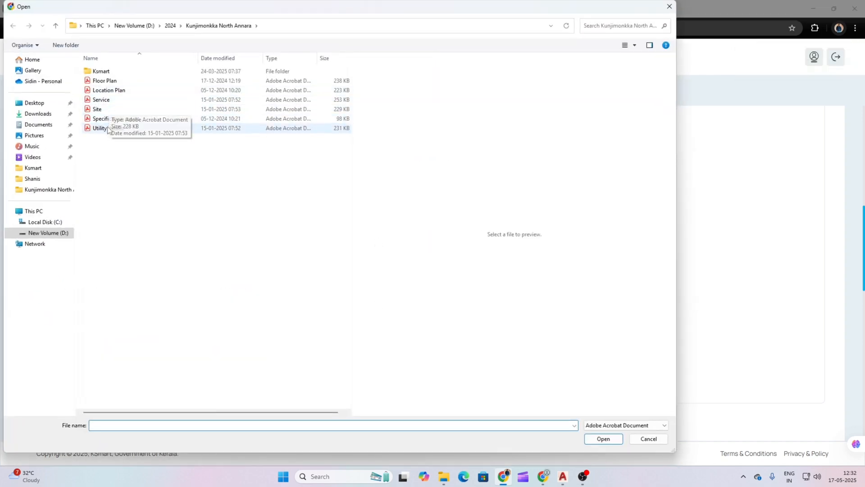
pyautogui.click(101, 99)
pyautogui.doubleClick(105, 101)
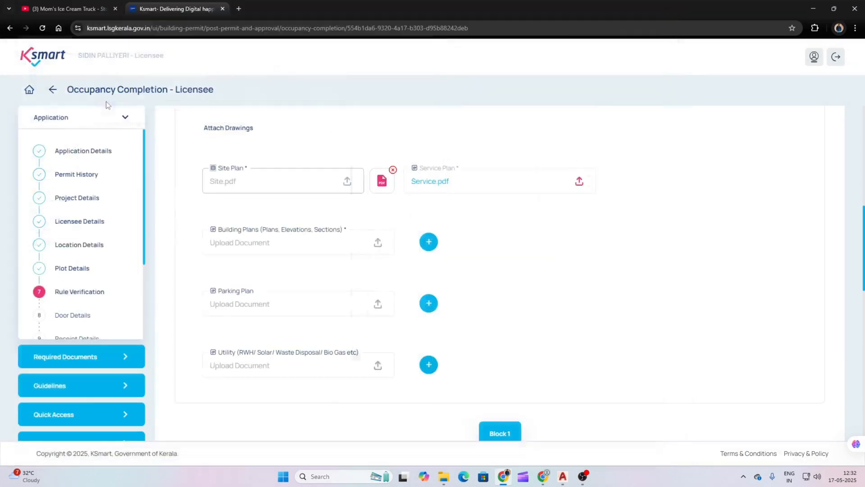
pyautogui.click(338, 245)
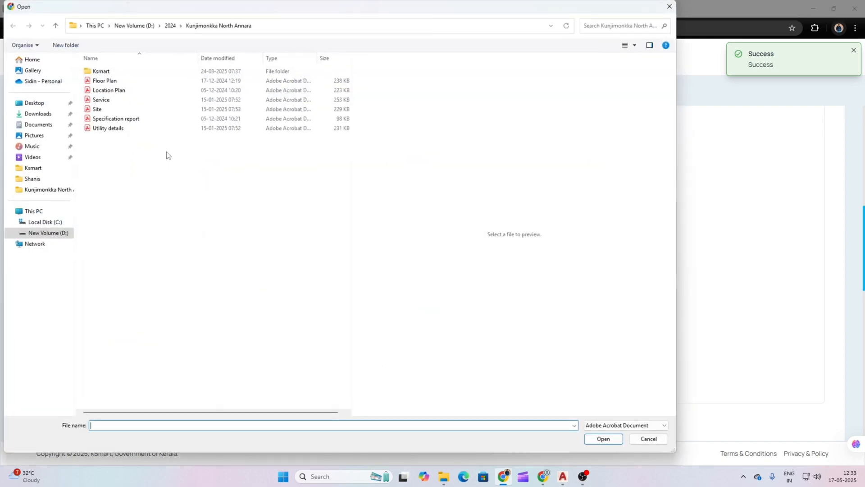
pyautogui.click(111, 84)
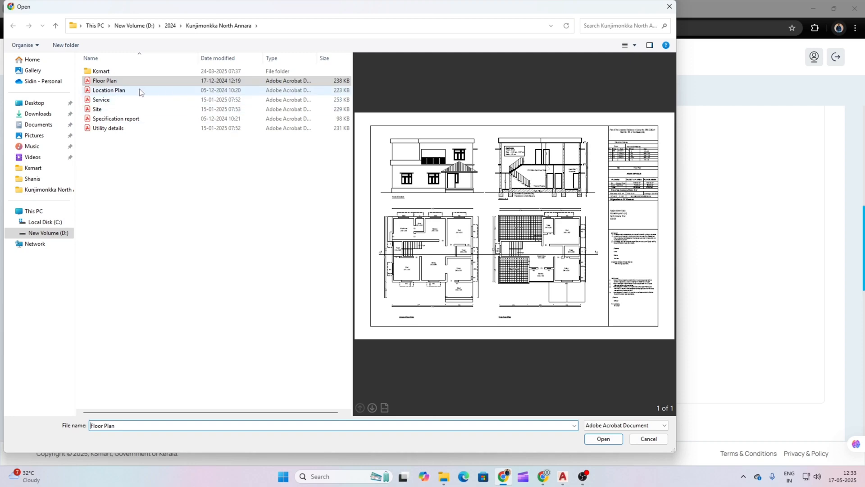
pyautogui.doubleClick(122, 84)
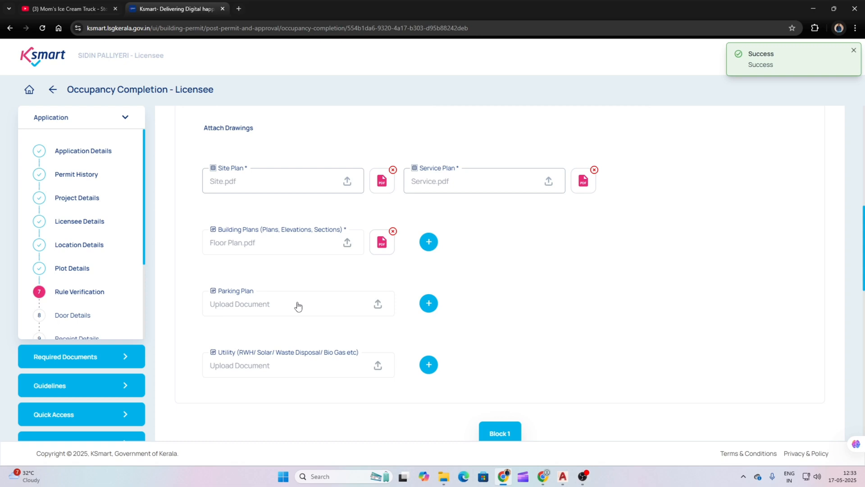
# Step: Attach Utility details.pdf as the Utility drawing
pyautogui.scroll(-2, 403, 236)
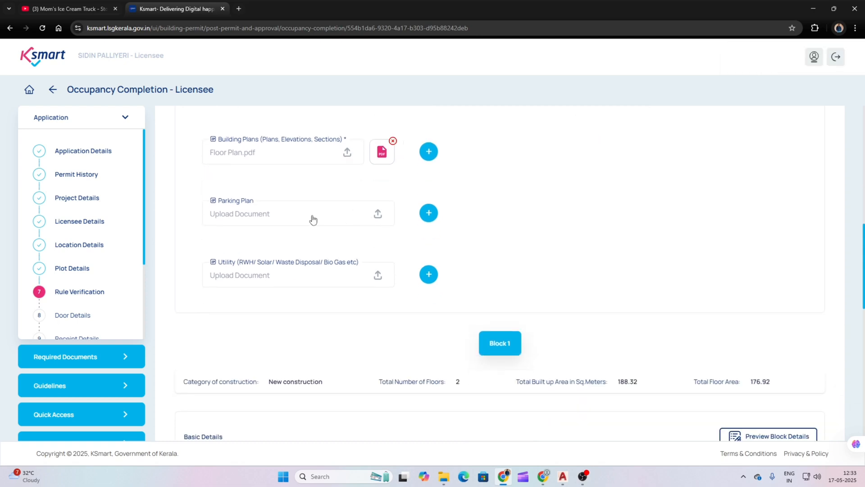
pyautogui.click(357, 280)
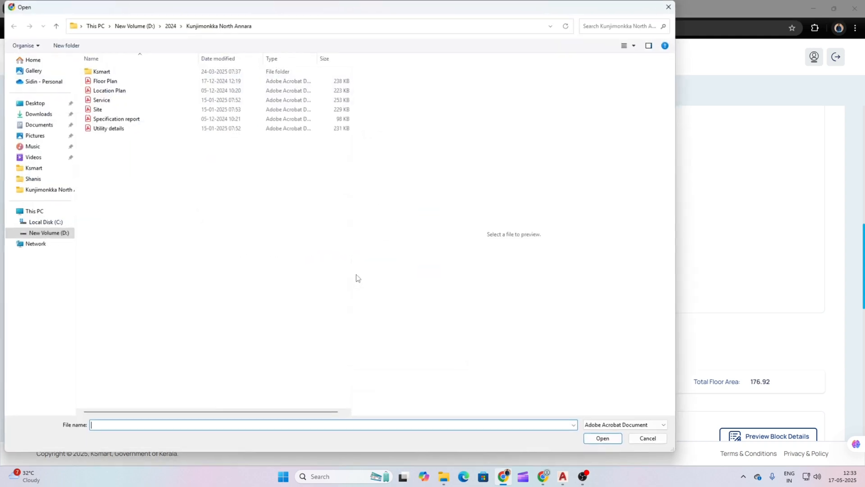
pyautogui.click(114, 129)
pyautogui.press('Return')
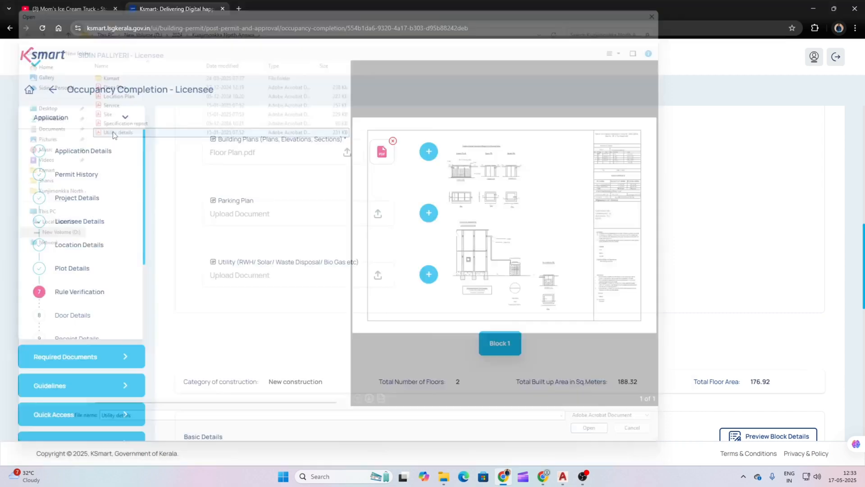
pyautogui.scroll(-2, 504, 235)
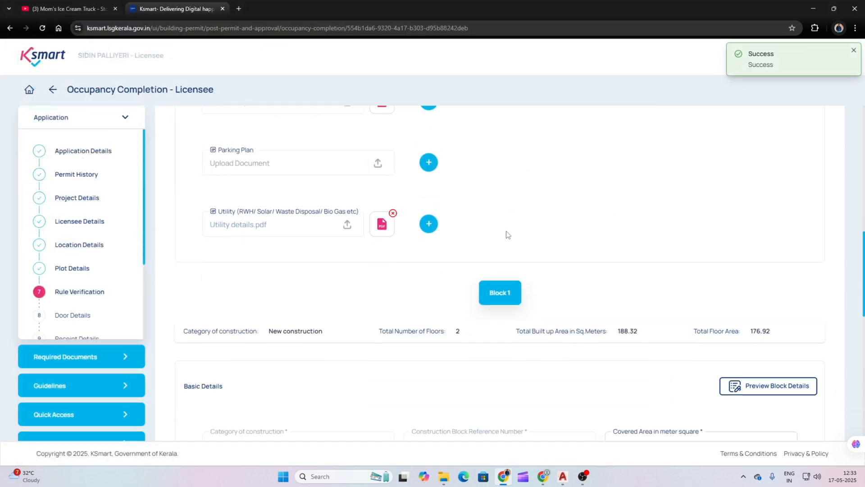
pyautogui.scroll(-2, 560, 236)
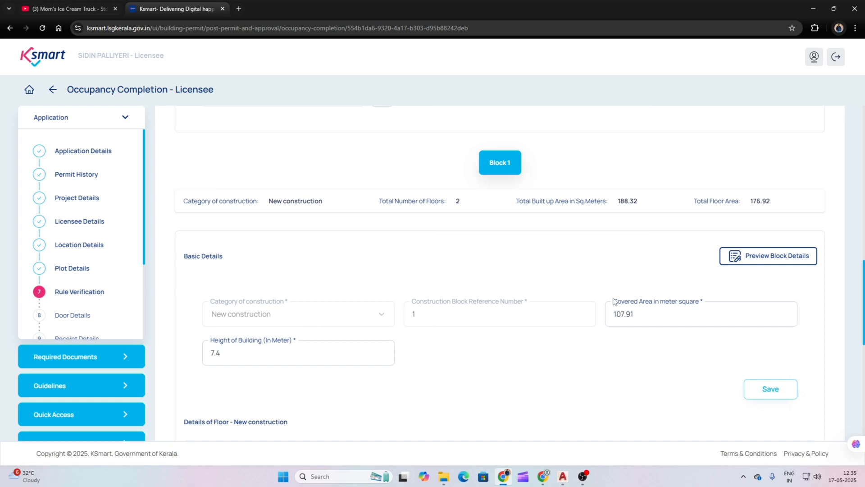
pyautogui.moveTo(650, 314); pyautogui.dragTo(620, 320)
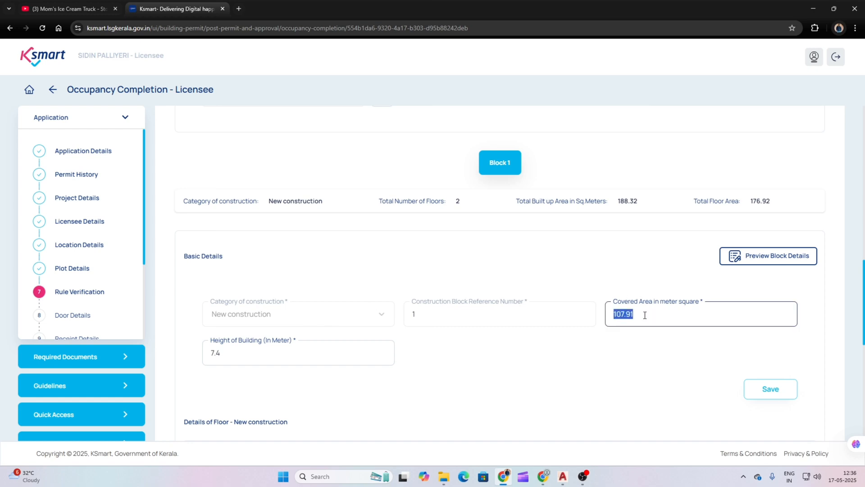
pyautogui.click(645, 315)
# Step: In AutoCAD's QuickCalc, evaluate 96.51+11.4 to get the 107.91 covered area
pyautogui.click(505, 477)
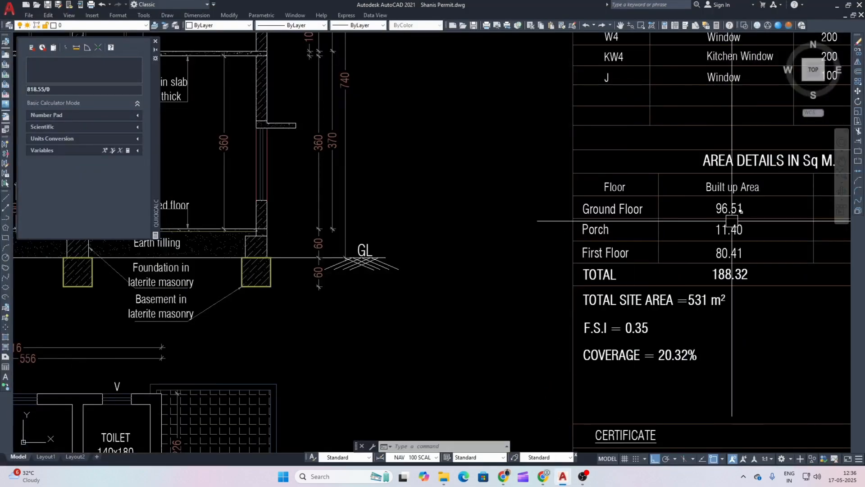
pyautogui.click(78, 87)
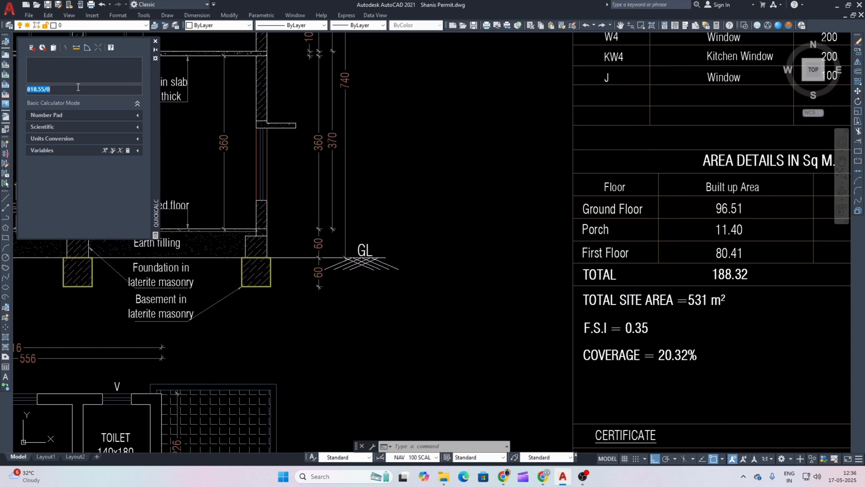
pyautogui.write('9')
pyautogui.press('Return')
# Step: Save the block's Basic Details and review the floor table: ground floor 107.91 built-up, 96.51 floor area
pyautogui.click(503, 478)
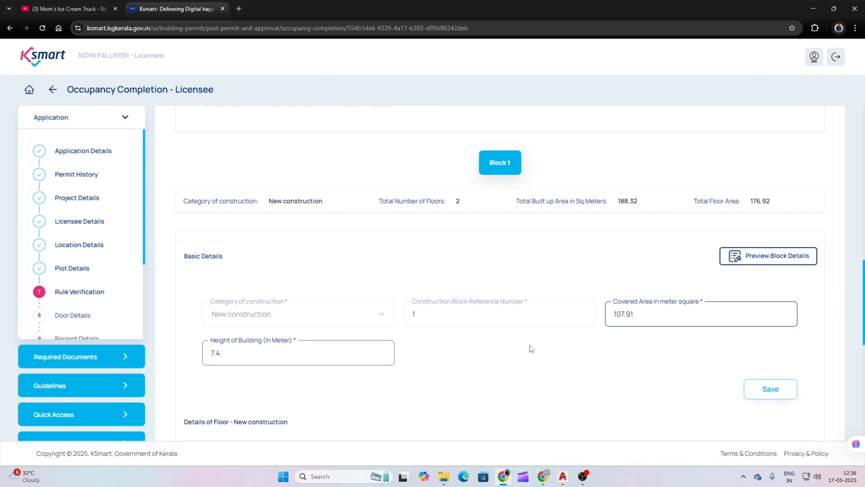
pyautogui.click(779, 393)
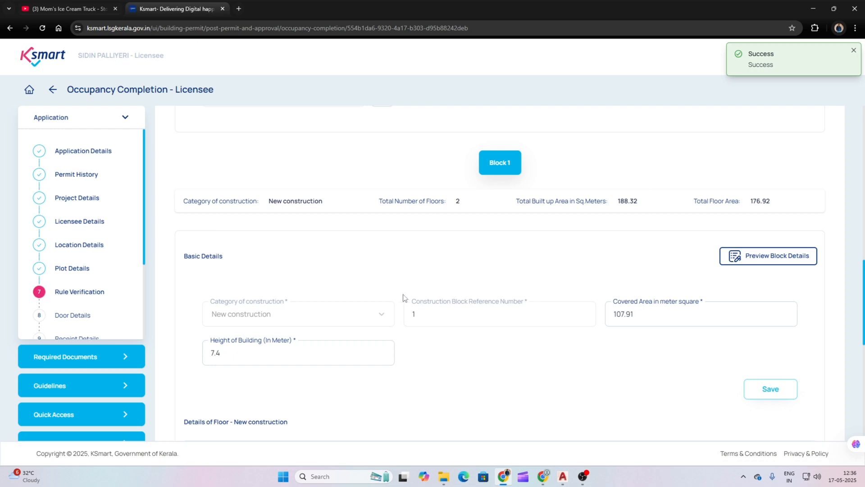
pyautogui.scroll(-2, 590, 251)
pyautogui.scroll(1, 590, 251)
pyautogui.scroll(-2, 598, 273)
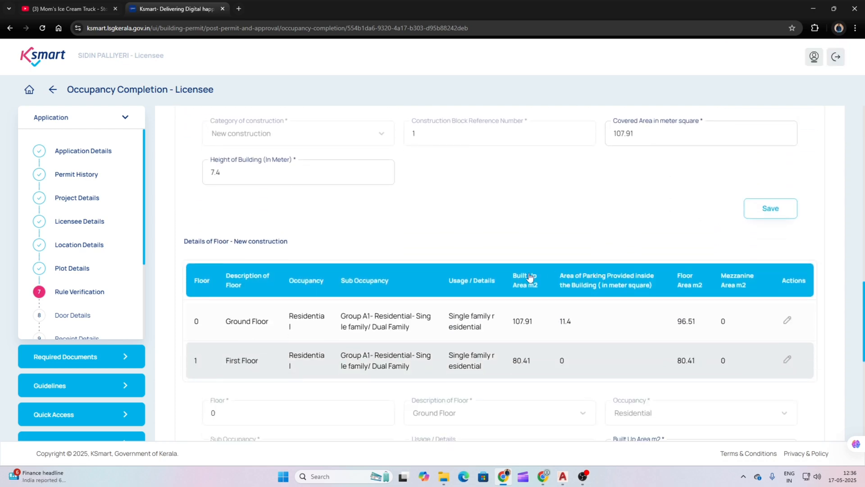
pyautogui.scroll(1, 530, 278)
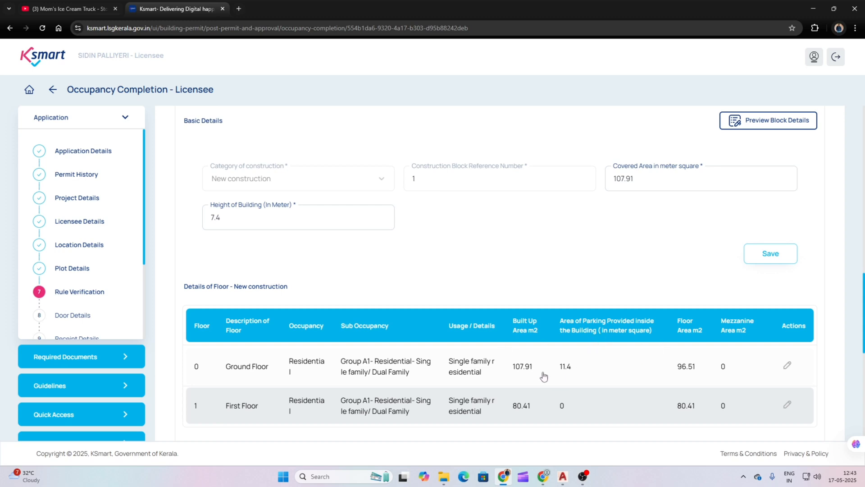
# Step: Edit the Ground Floor row, then bring up the AutoCAD permit drawing's area table
pyautogui.click(604, 356)
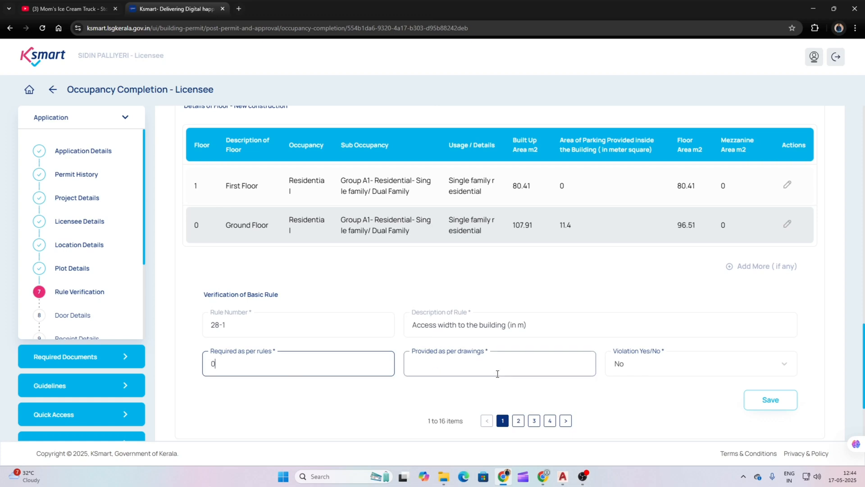
pyautogui.click(504, 476)
pyautogui.scroll(-5, 479, 270)
# Step: Check the site plan's porch and municipal road dimensions, including 1418, then return to KSmart
pyautogui.scroll(3, 505, 264)
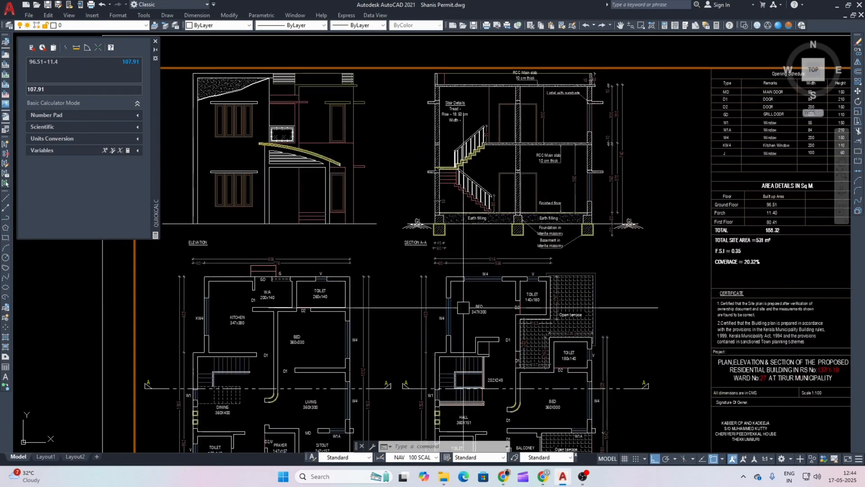
pyautogui.scroll(-4, 401, 219)
pyautogui.moveTo(490, 209); pyautogui.dragTo(262, 372)
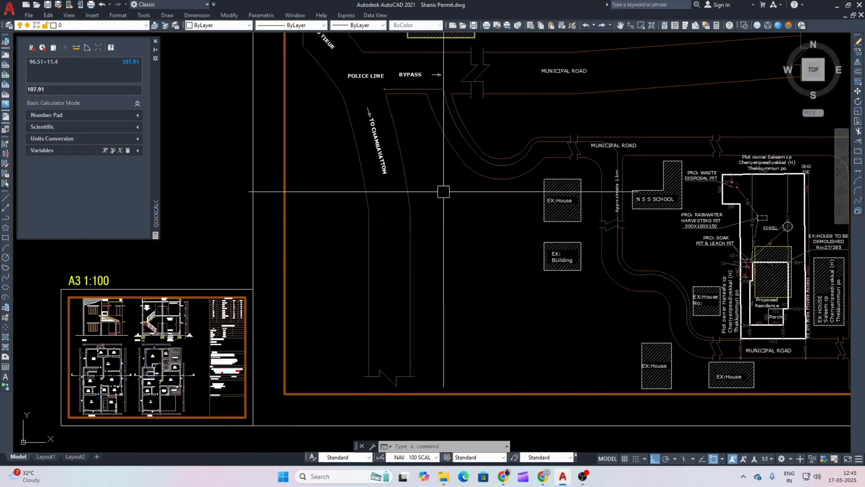
pyautogui.moveTo(620, 285); pyautogui.dragTo(538, 278)
pyautogui.scroll(8, 662, 338)
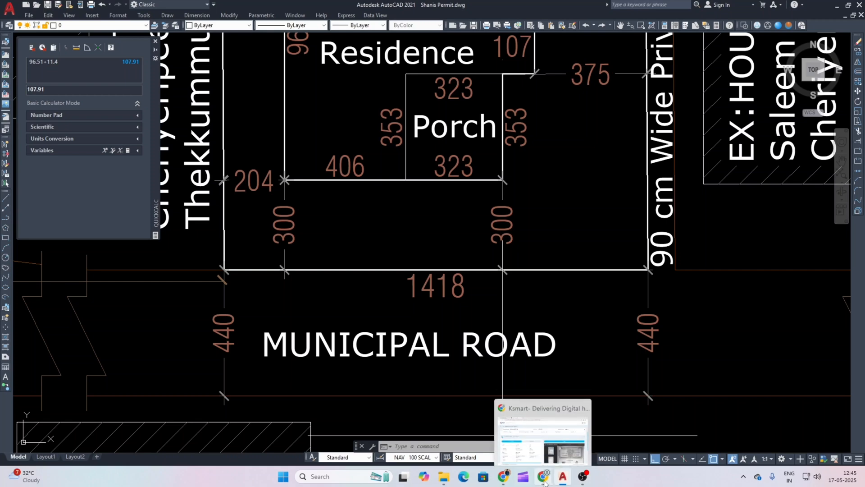
pyautogui.click(504, 480)
# Step: Enter 14.18 as the provided access width and save that rule
pyautogui.click(458, 370)
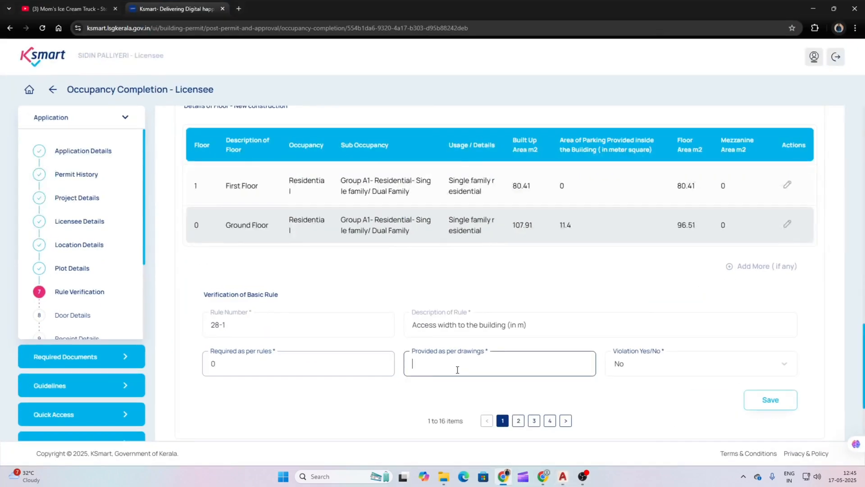
pyautogui.write('14.18')
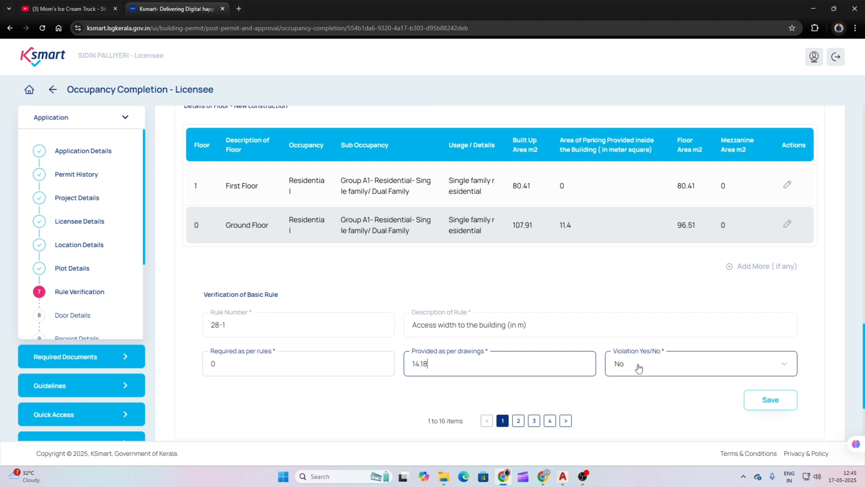
pyautogui.click(769, 400)
pyautogui.scroll(-3, 403, 279)
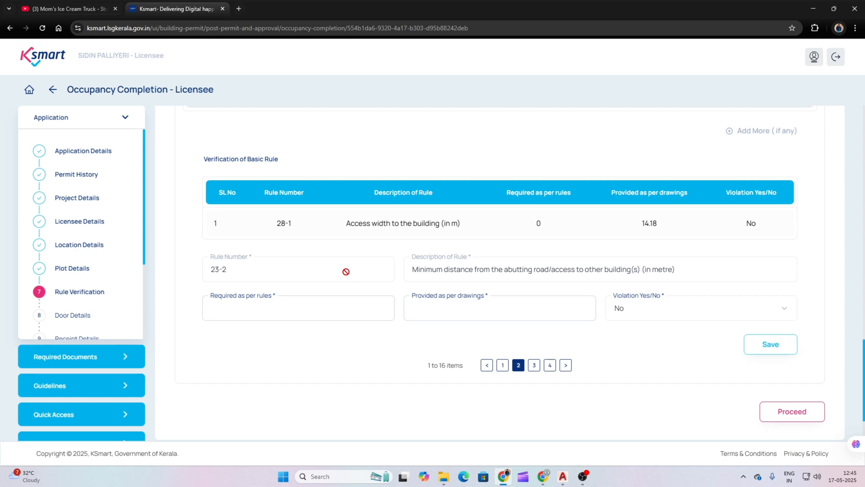
# Step: Fill in the road distance rule after checking the drawing, and save it
pyautogui.click(335, 312)
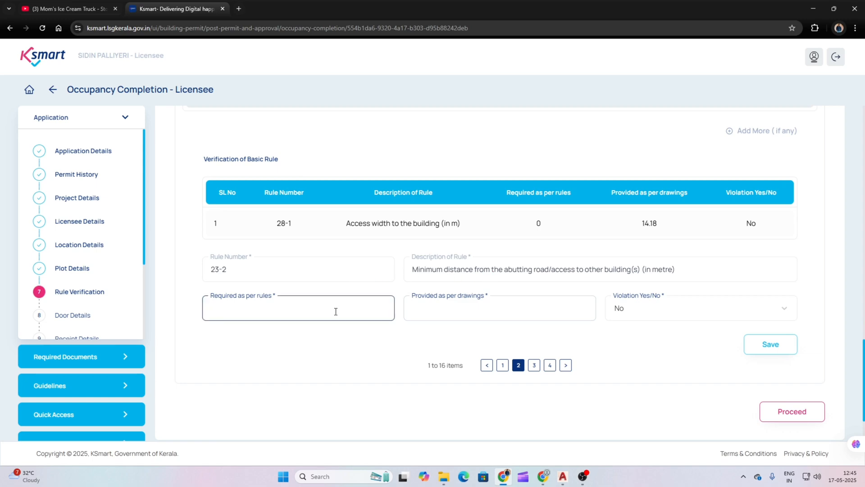
pyautogui.click(503, 482)
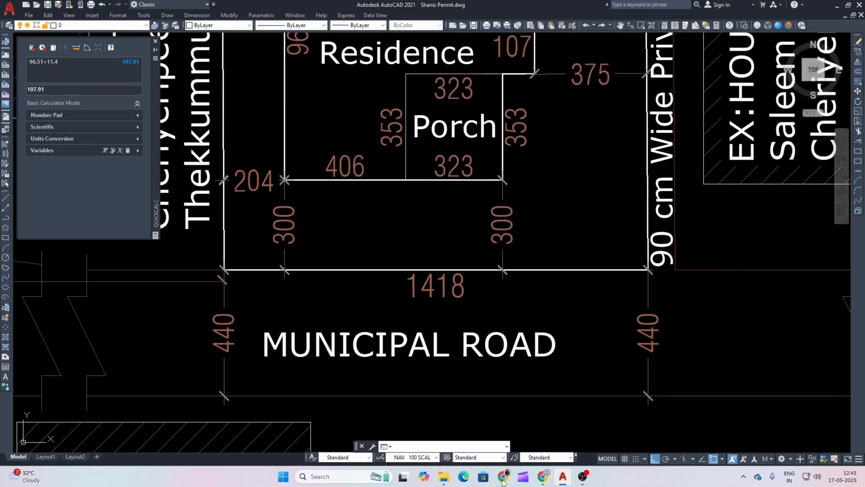
pyautogui.click(503, 481)
pyautogui.click(488, 311)
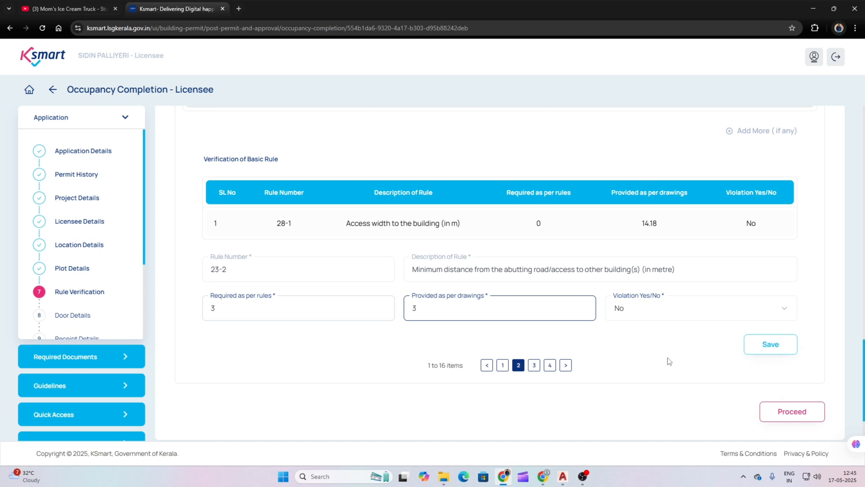
pyautogui.click(763, 343)
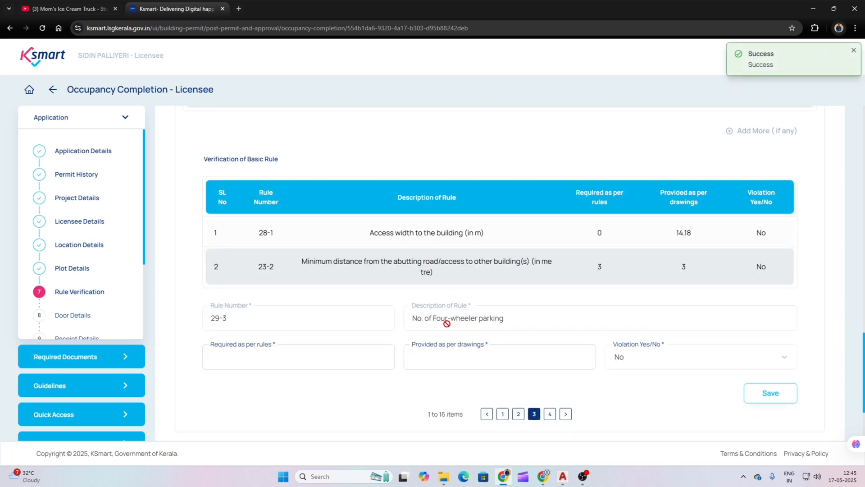
# Step: Save four-wheeler and two-wheeler parking rules with 0 required and 0 provided
pyautogui.click(342, 363)
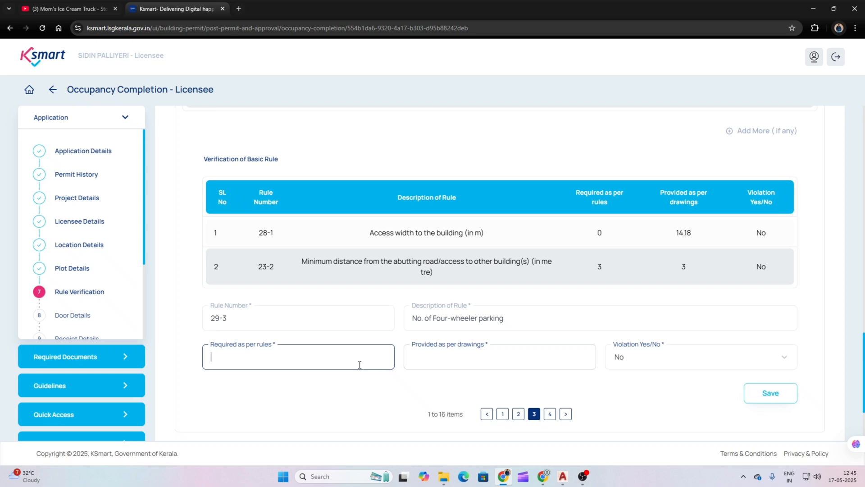
pyautogui.click(774, 396)
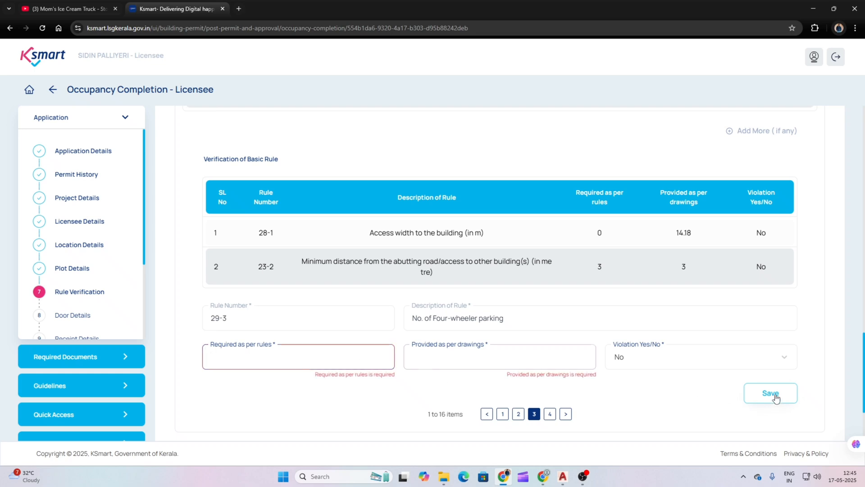
pyautogui.click(306, 354)
pyautogui.write('0')
pyautogui.click(473, 349)
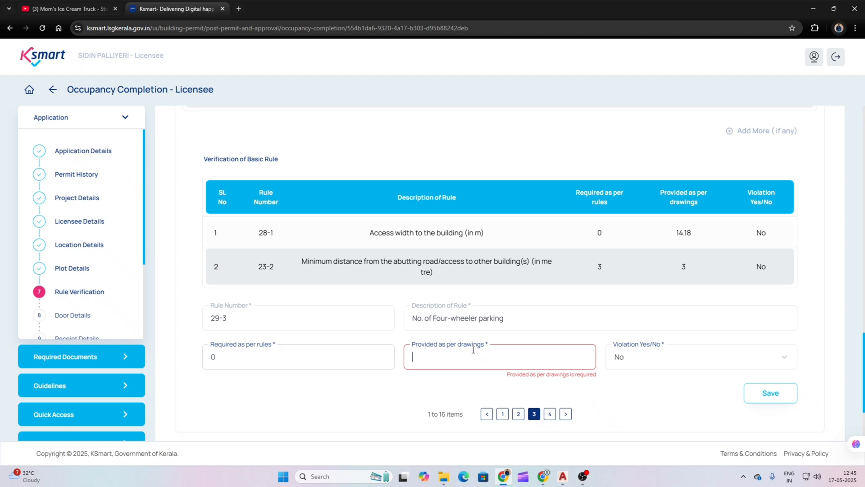
pyautogui.write('0')
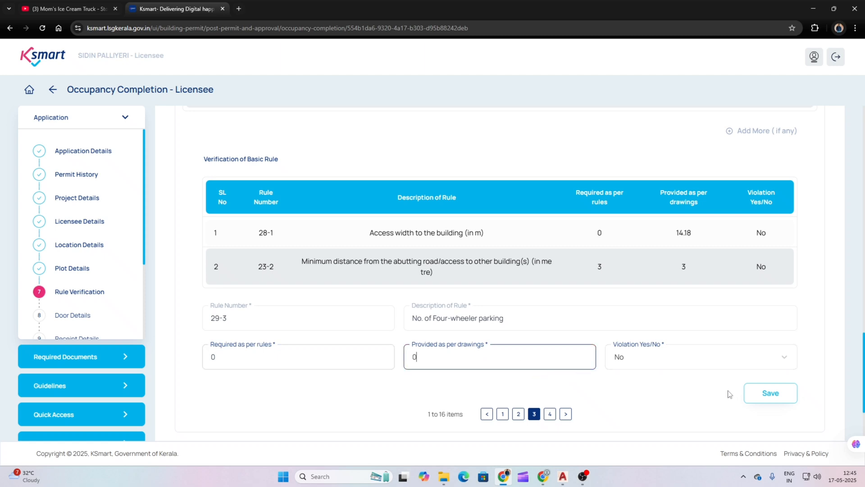
pyautogui.click(770, 394)
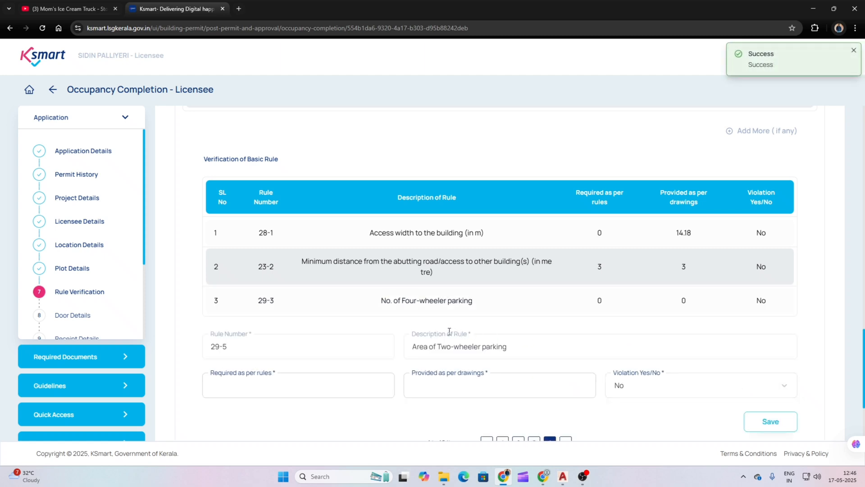
pyautogui.scroll(-1, 450, 331)
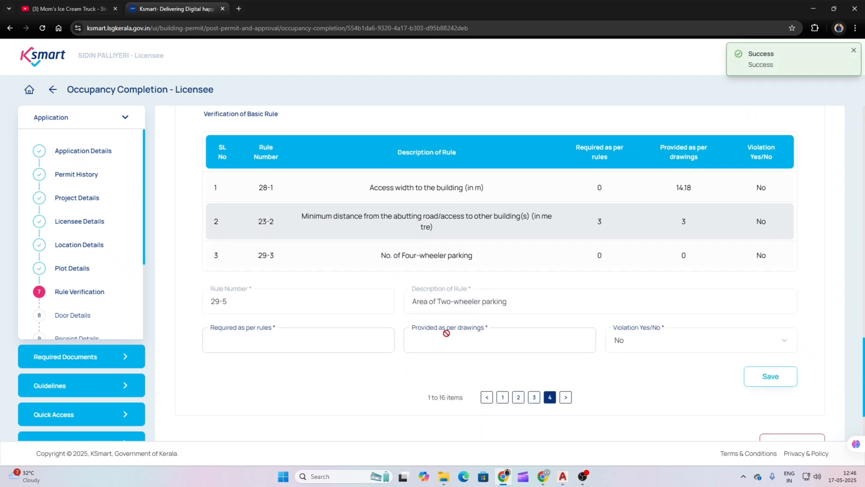
pyautogui.click(351, 332)
pyautogui.write('0')
pyautogui.click(483, 342)
pyautogui.write('0')
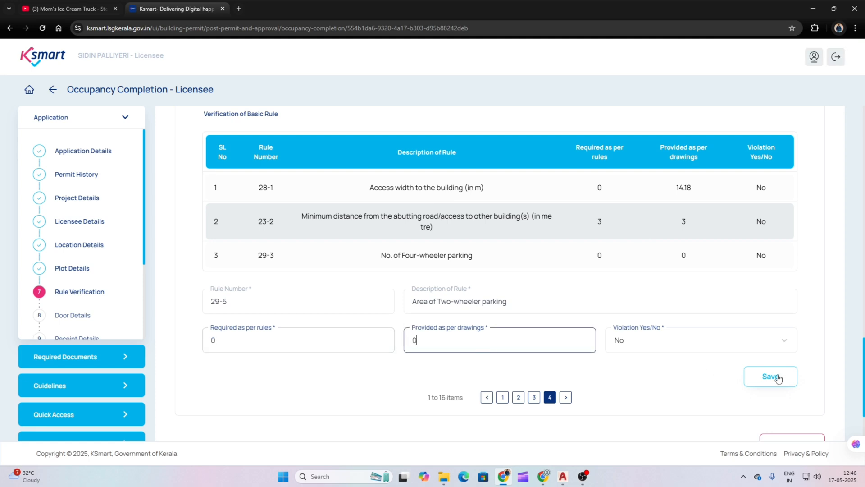
pyautogui.click(779, 377)
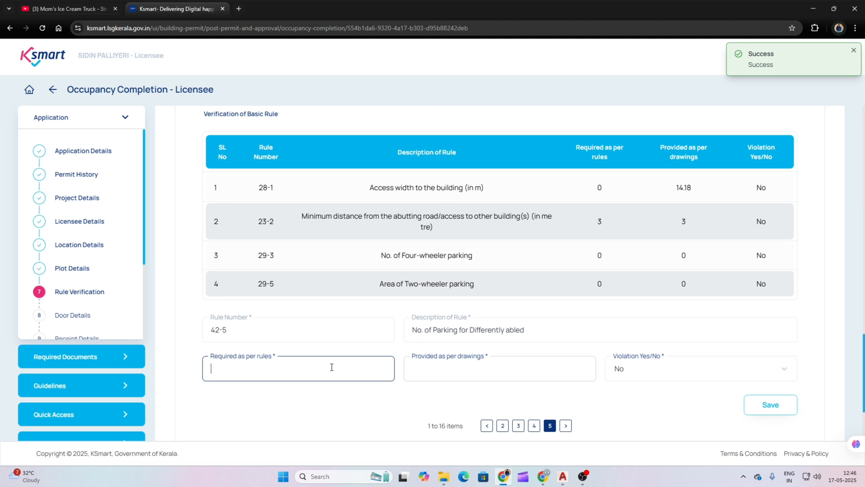
# Step: Save differently abled parking (42-5) and visitor parking rows at 0 and 0
pyautogui.write('0')
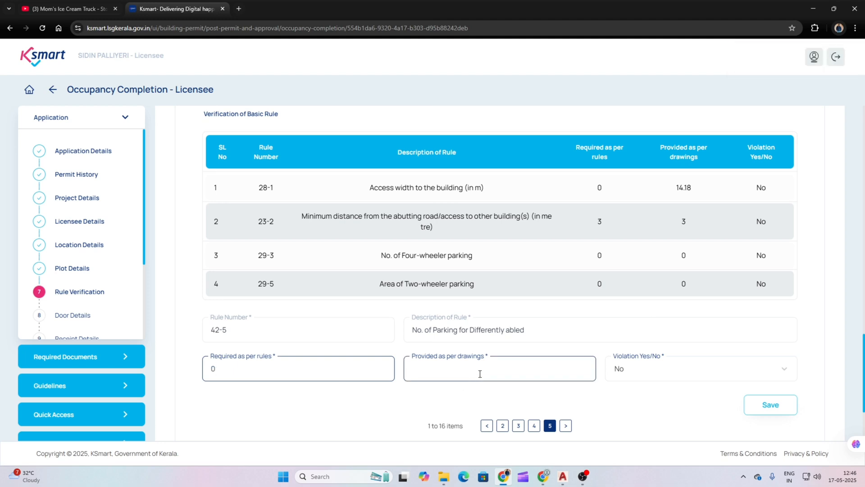
pyautogui.click(480, 374)
pyautogui.write('0')
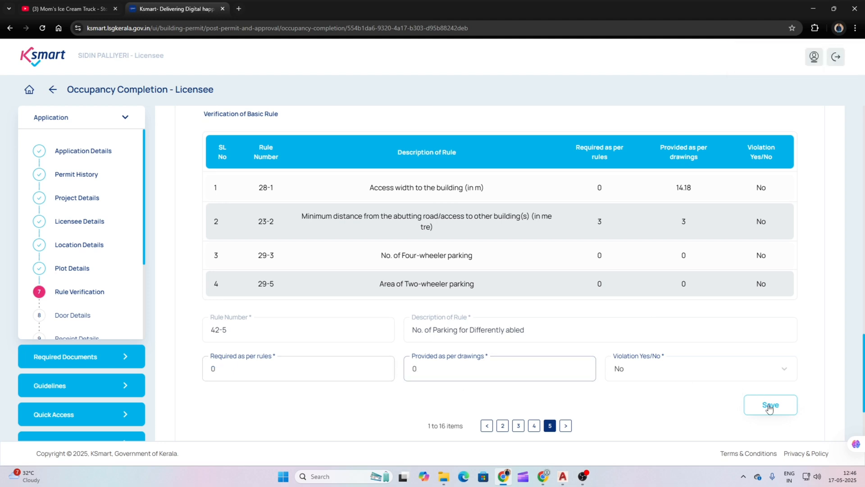
pyautogui.click(769, 405)
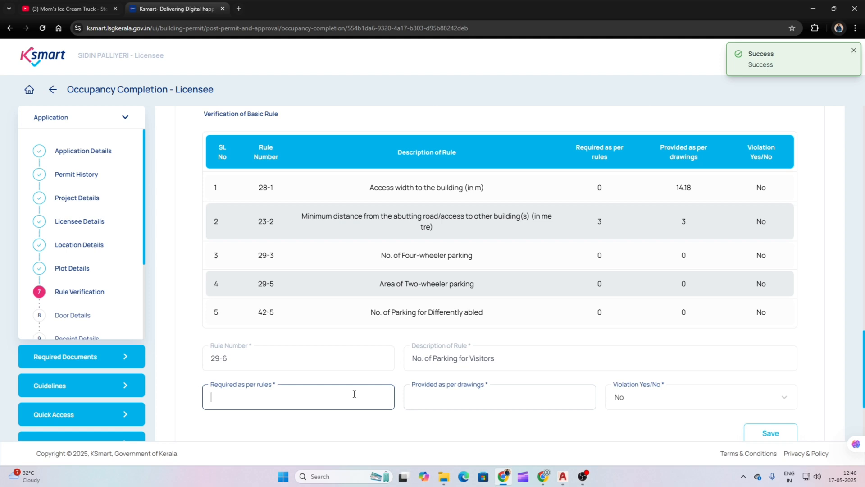
pyautogui.write('0')
pyautogui.click(499, 397)
pyautogui.write('0')
pyautogui.click(769, 433)
pyautogui.scroll(-1, 488, 283)
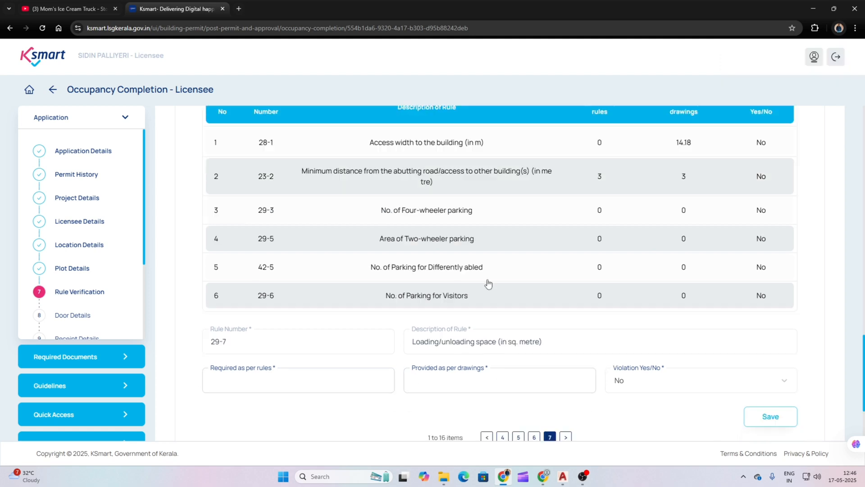
pyautogui.scroll(2, 326, 276)
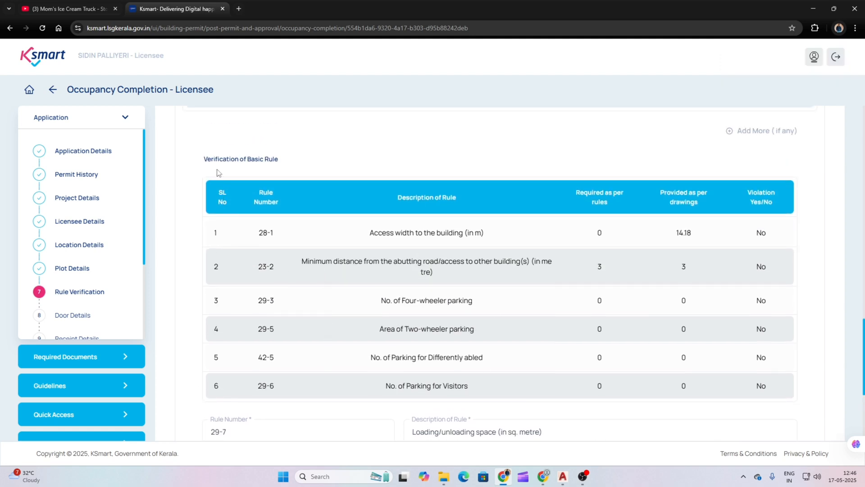
pyautogui.scroll(-2, 305, 257)
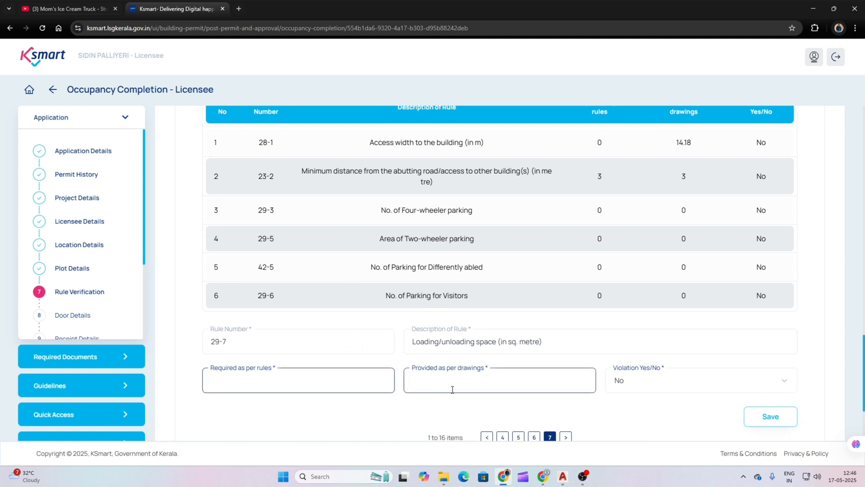
# Step: Save the loading/unloading space rule with 0 required and 0 provided
pyautogui.write('0')
pyautogui.click(477, 384)
pyautogui.write('0')
pyautogui.click(776, 418)
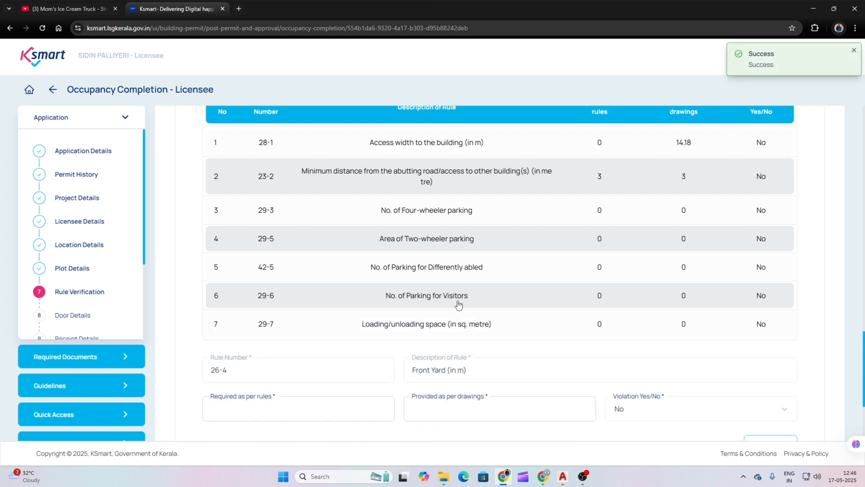
pyautogui.scroll(-2, 451, 299)
# Step: Save the Front Yard rule with 3 required and 3 provided
pyautogui.click(337, 322)
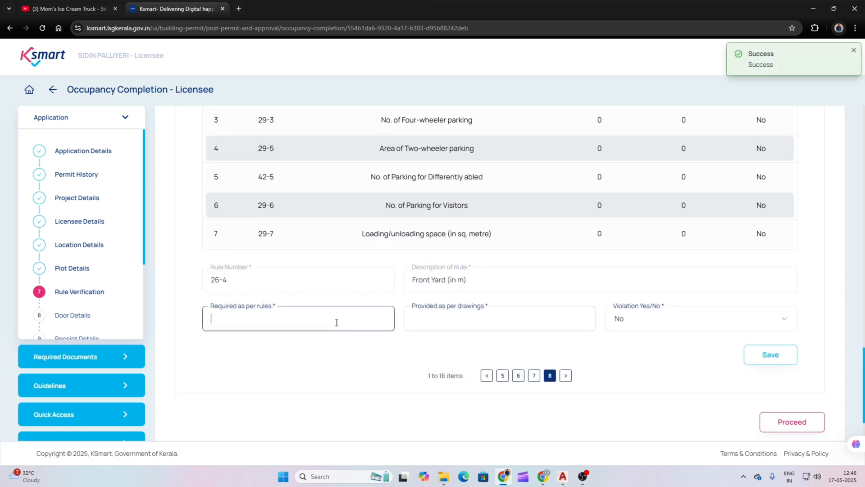
pyautogui.write('3')
pyautogui.click(437, 325)
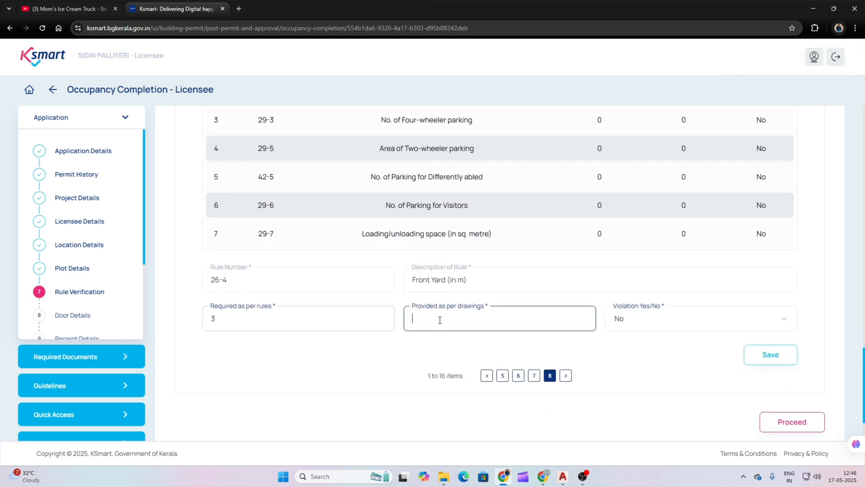
pyautogui.write('3')
pyautogui.click(768, 357)
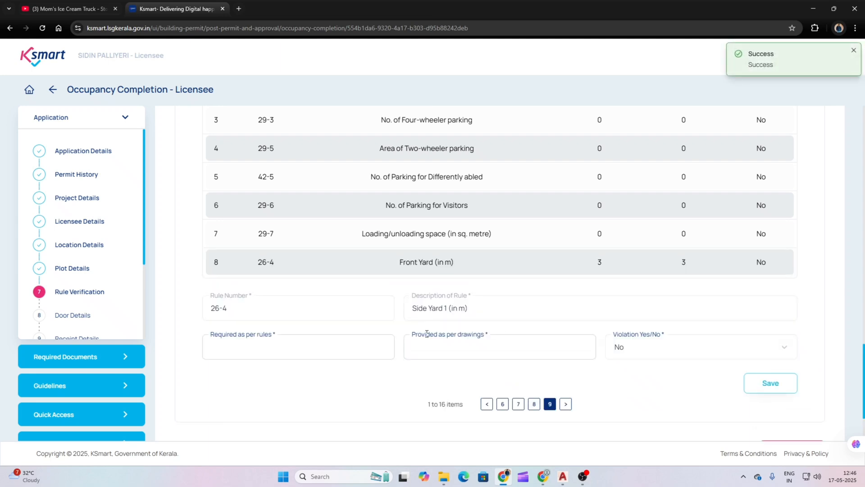
# Step: Enter 1 as Side Yard 1 required, checking the plot setbacks on the site plan
pyautogui.click(303, 350)
pyautogui.write('1')
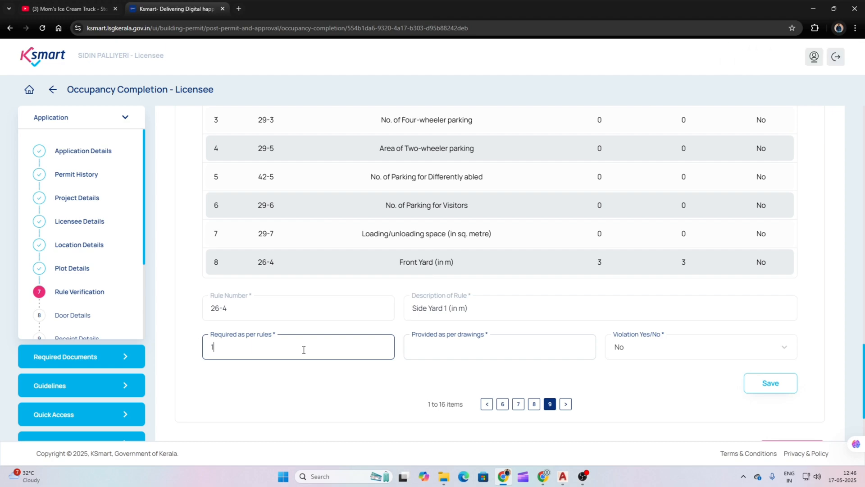
pyautogui.click(505, 481)
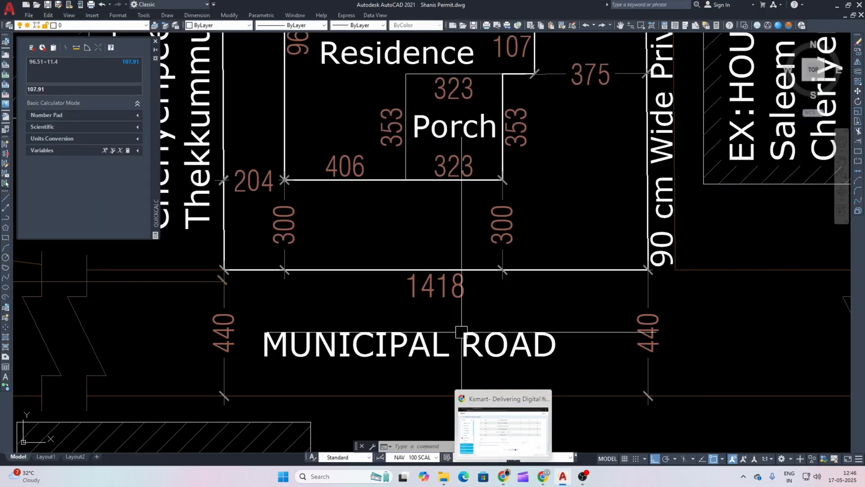
pyautogui.scroll(-2, 472, 304)
pyautogui.moveTo(418, 161); pyautogui.dragTo(473, 228)
pyautogui.moveTo(435, 182)
pyautogui.mouseDown()
pyautogui.moveTo(427, 243)
pyautogui.moveTo(417, 245)
pyautogui.mouseUp()
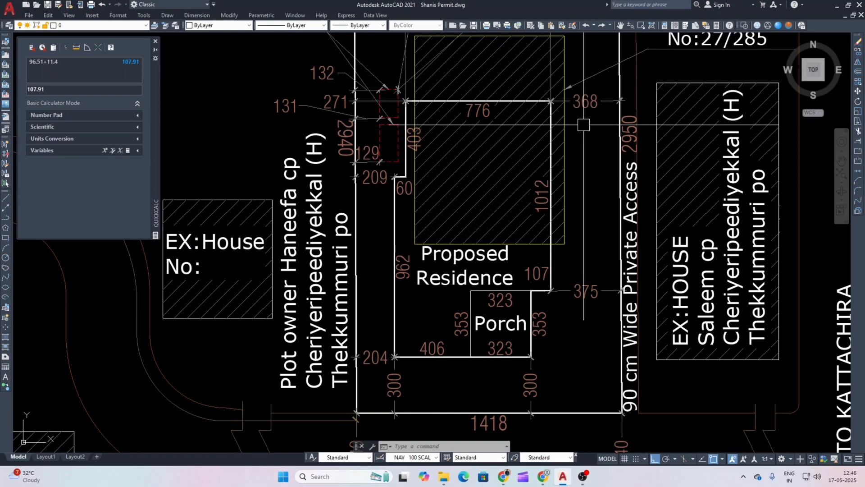
pyautogui.click(509, 482)
# Step: Save Side Yard 1 with 3.68 provided
pyautogui.click(499, 351)
pyautogui.write('3.68')
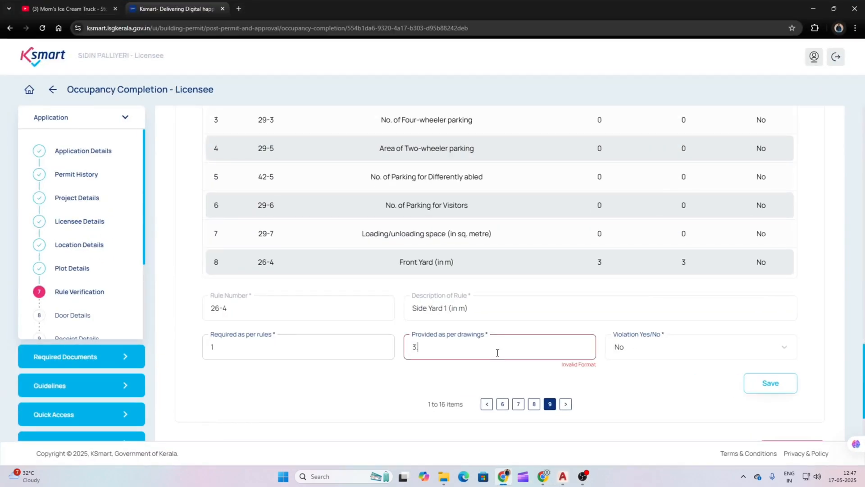
pyautogui.click(777, 386)
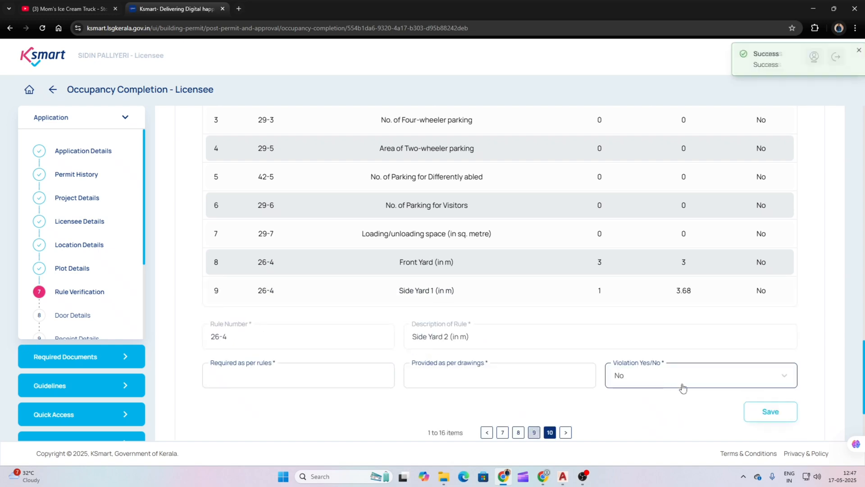
pyautogui.moveTo(535, 481)
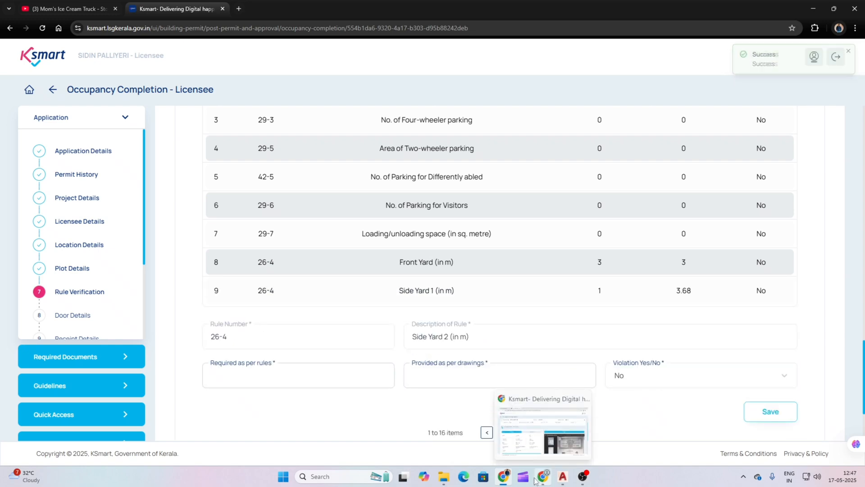
pyautogui.moveTo(507, 481)
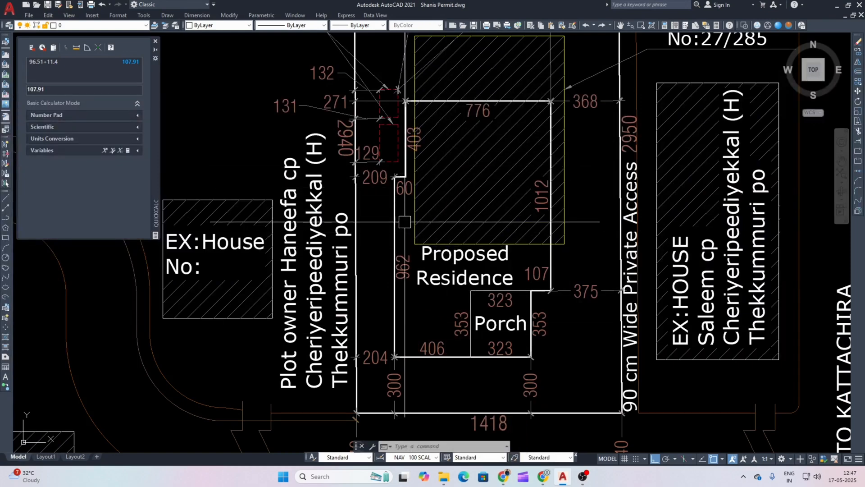
pyautogui.click(504, 476)
# Step: Save Side Yard 2 with 1 required and 2.04 provided
pyautogui.write('1')
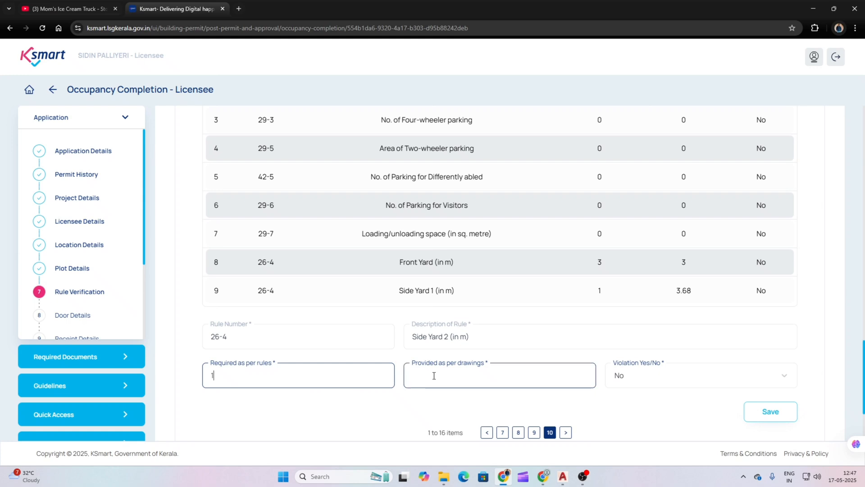
pyautogui.click(434, 376)
pyautogui.write('2.04')
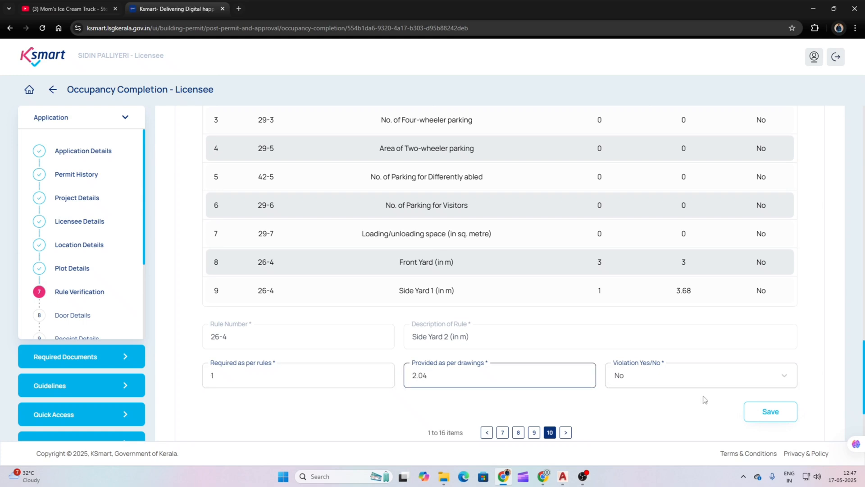
pyautogui.click(769, 411)
# Step: Enter 1.5 as Rear Yard required, checking the rear yard in the drawing
pyautogui.click(349, 395)
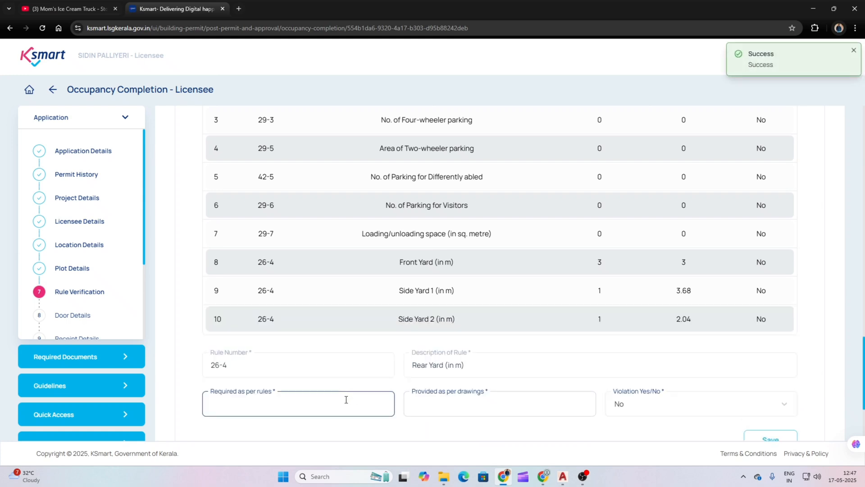
pyautogui.write('1.5')
pyautogui.click(502, 483)
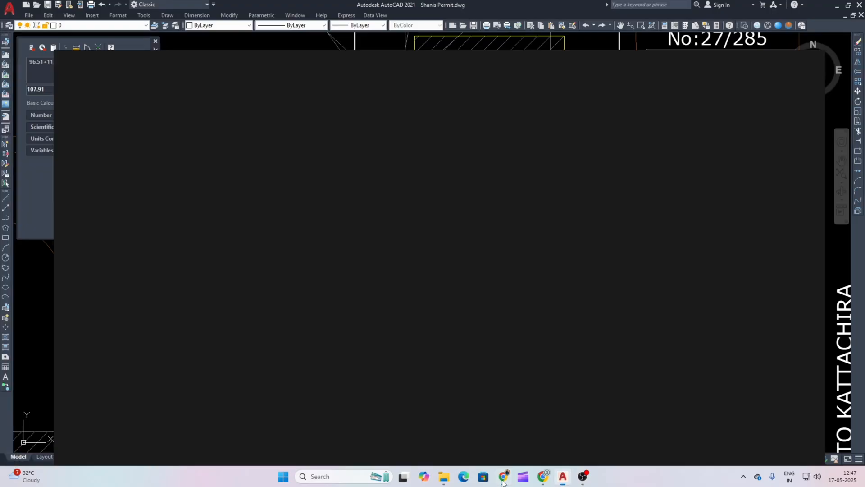
pyautogui.scroll(2, 425, 189)
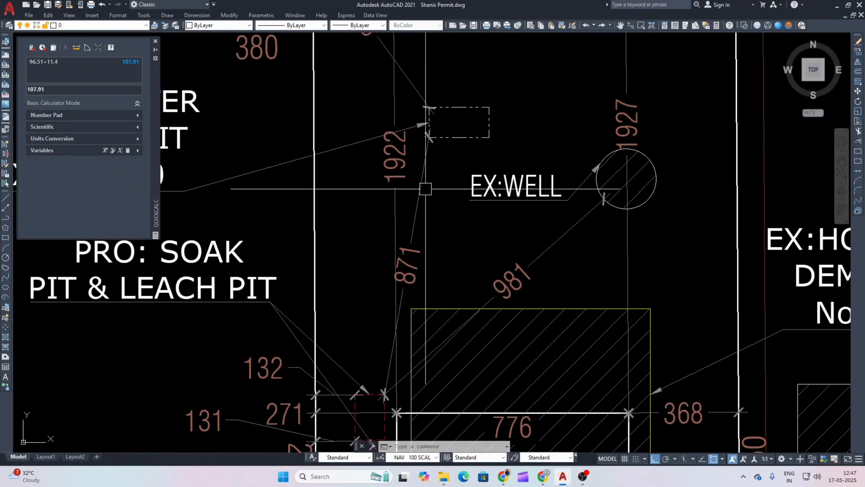
pyautogui.click(503, 477)
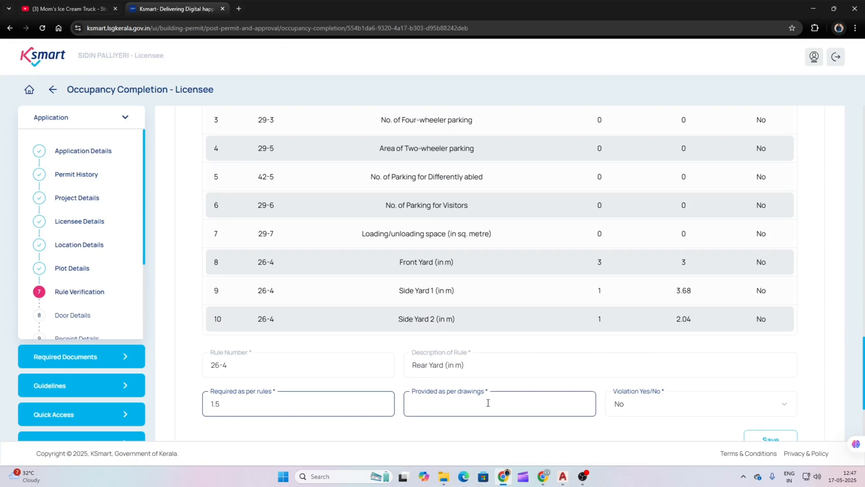
# Step: Save the Rear Yard rule with 19.22 provided
pyautogui.click(488, 403)
pyautogui.write('19.')
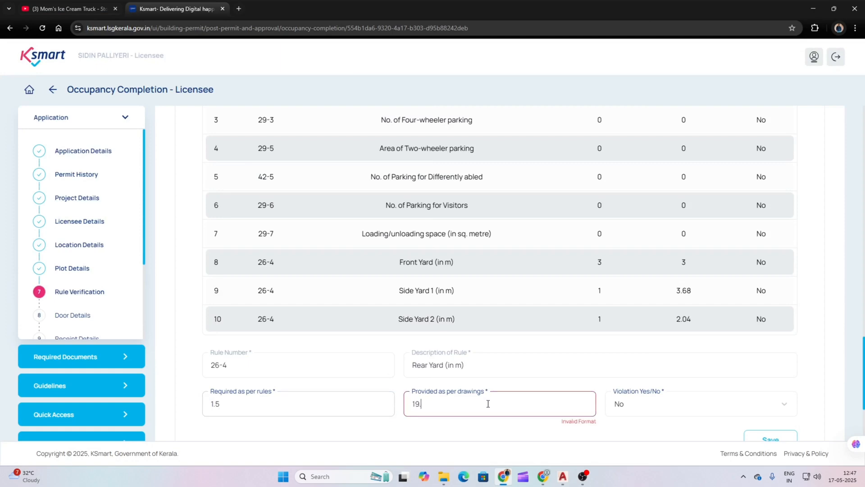
pyautogui.write('22')
pyautogui.click(772, 436)
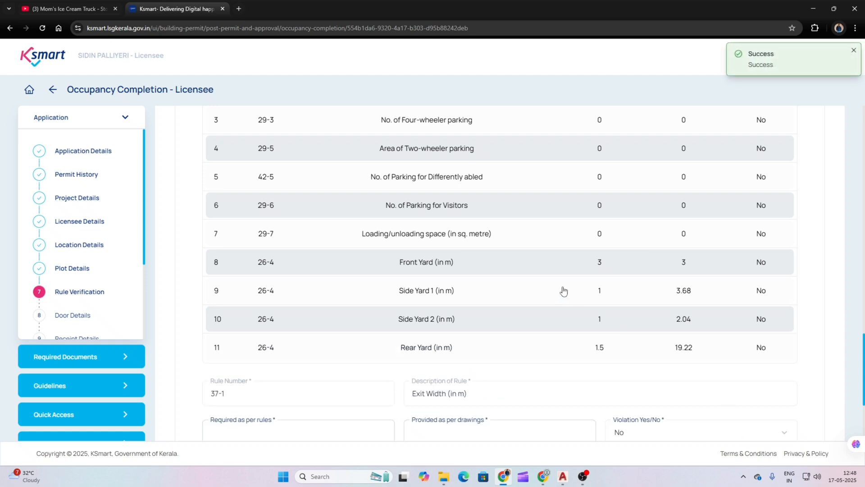
pyautogui.scroll(-2, 517, 293)
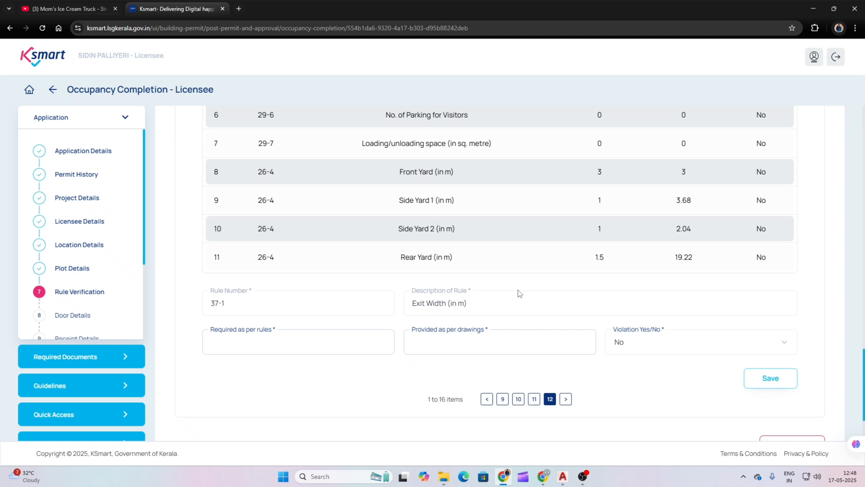
# Step: Fill in and save the Exit Width rule with 1 required
pyautogui.click(363, 338)
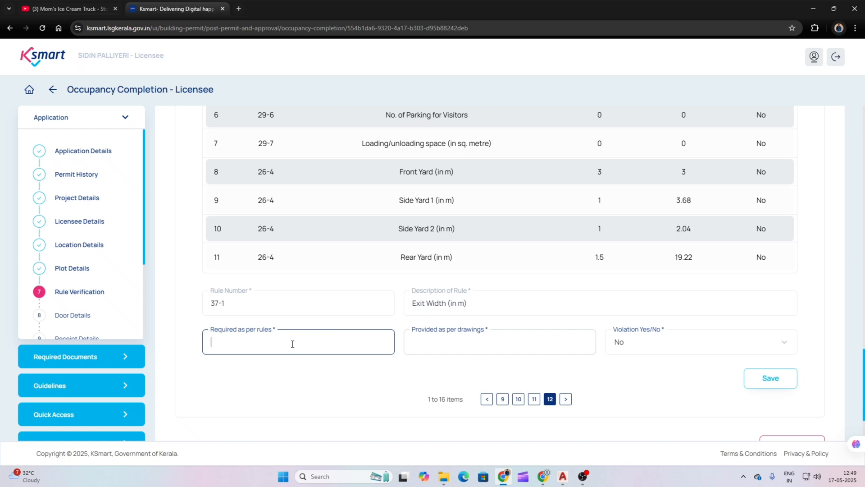
pyautogui.write('1')
pyautogui.click(452, 346)
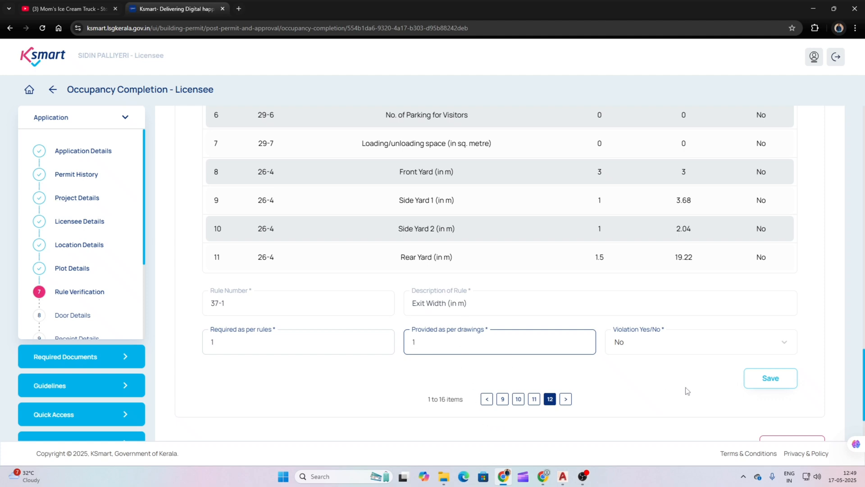
pyautogui.click(757, 380)
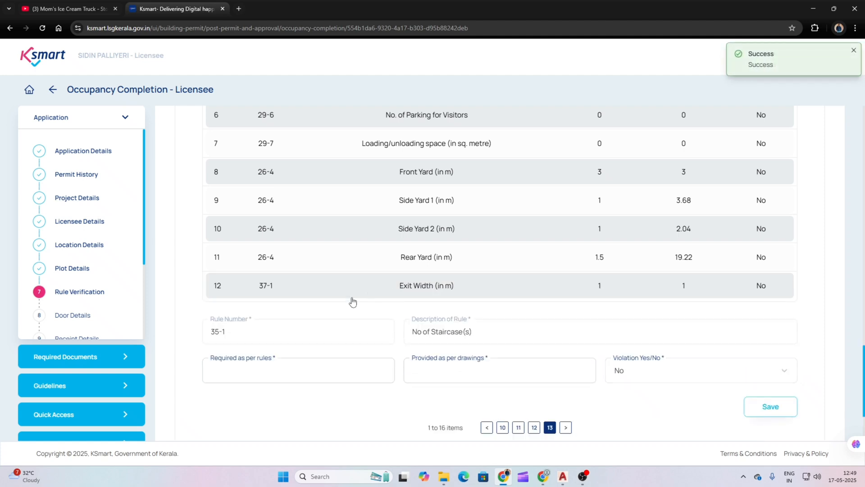
# Step: Save No of Staircase(s) with 1 required and 1 provided
pyautogui.click(326, 368)
pyautogui.click(304, 374)
pyautogui.write('1')
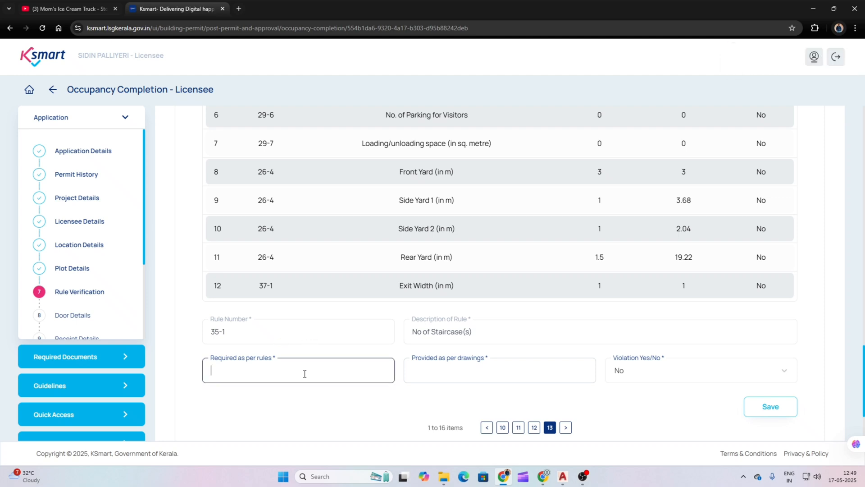
pyautogui.click(470, 378)
pyautogui.write('1')
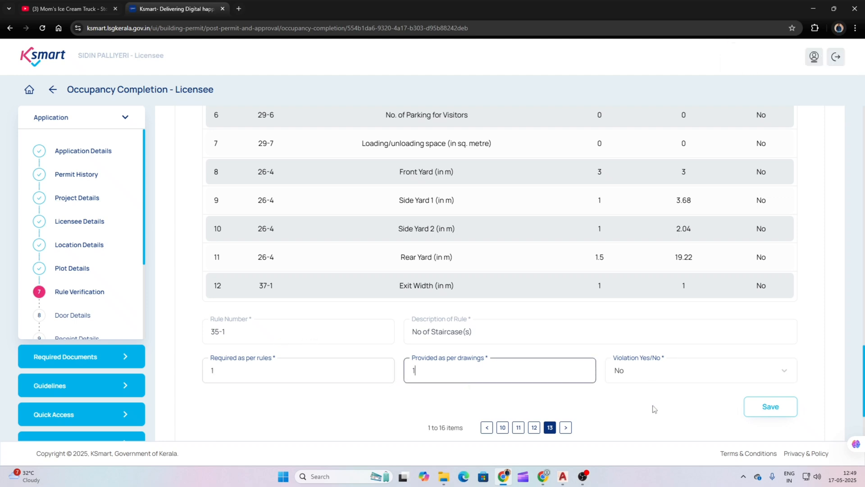
pyautogui.click(769, 407)
# Step: Save No of Fire Escape Staircase(s) at 0 and 0, then bring up the site plan
pyautogui.scroll(-1, 415, 266)
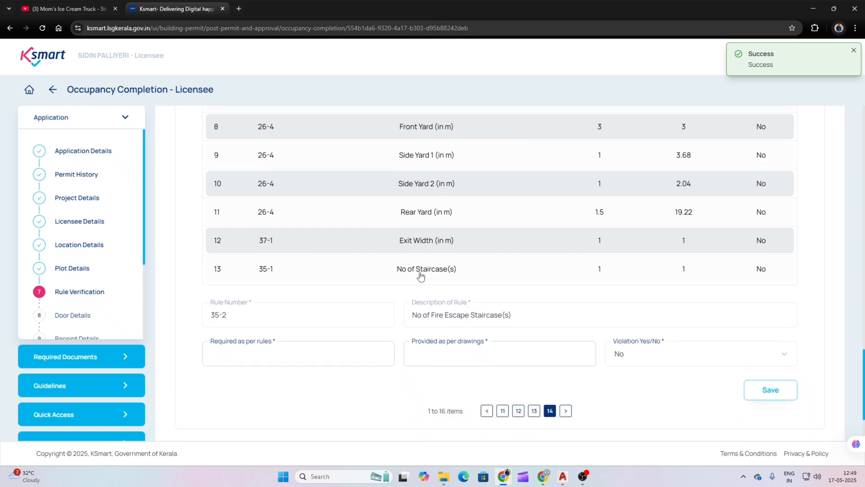
pyautogui.click(364, 352)
pyautogui.write('0')
pyautogui.click(509, 364)
pyautogui.write('0')
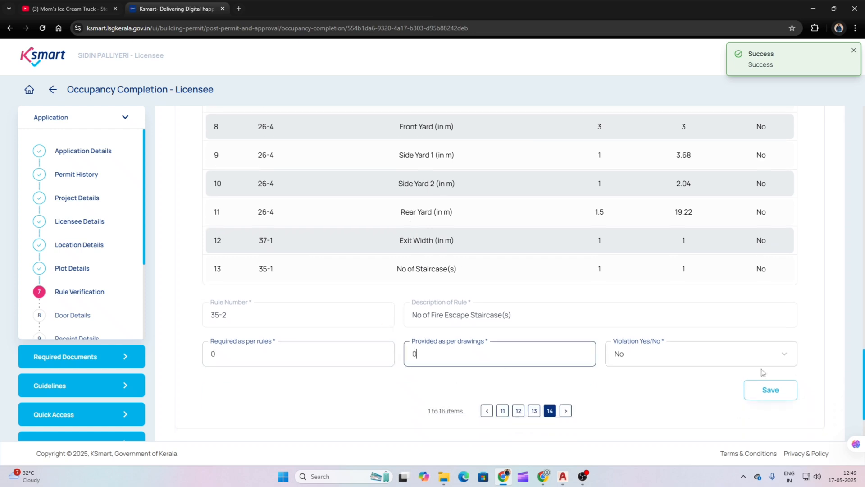
pyautogui.click(772, 390)
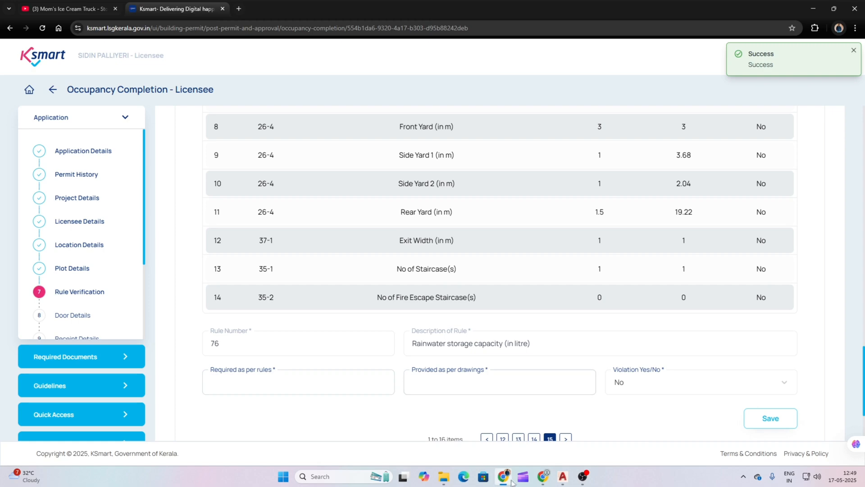
pyautogui.click(563, 477)
pyautogui.scroll(-5, 462, 254)
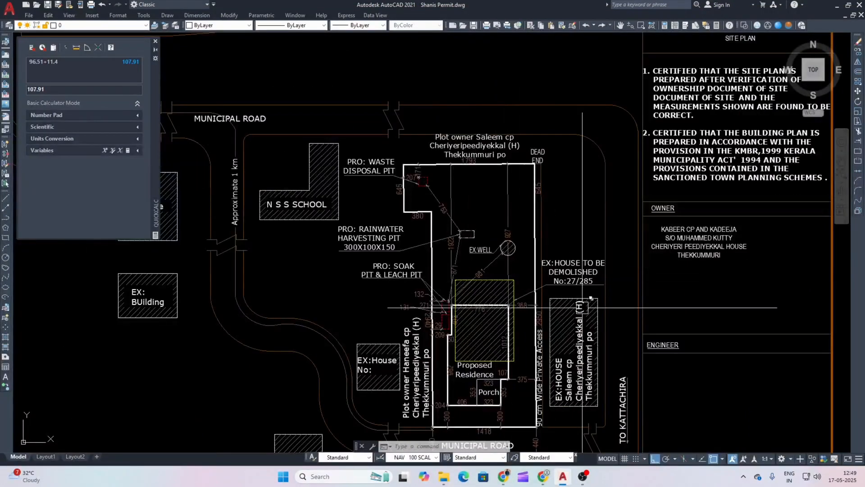
# Step: Calculate 107.91×25 = 2697.75 and enter it as required rainwater storage capacity
pyautogui.moveTo(548, 343); pyautogui.dragTo(531, 314)
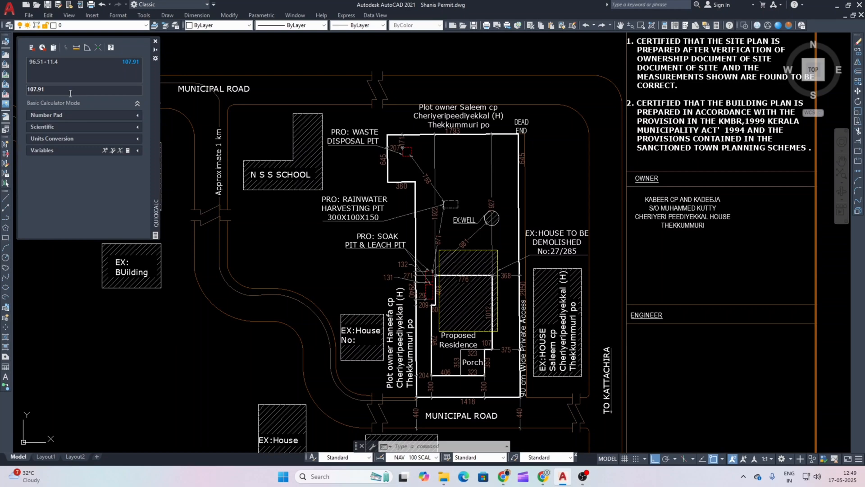
pyautogui.write('5')
pyautogui.press('Return')
pyautogui.click(504, 476)
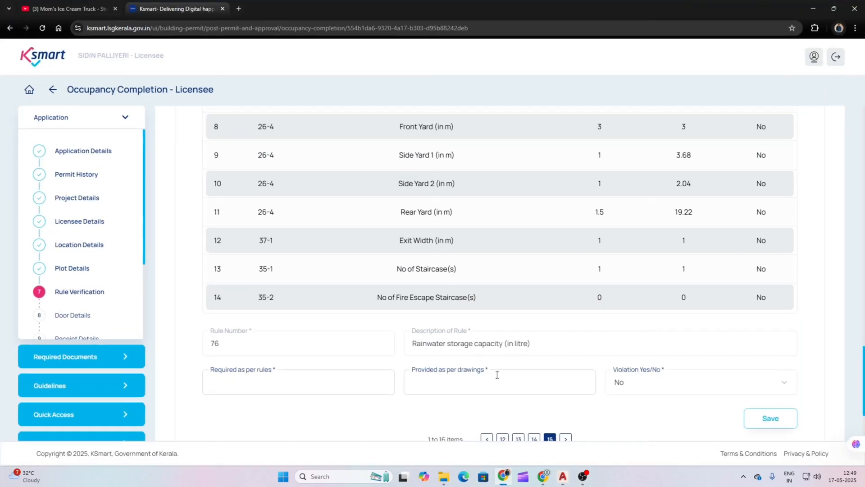
pyautogui.click(316, 386)
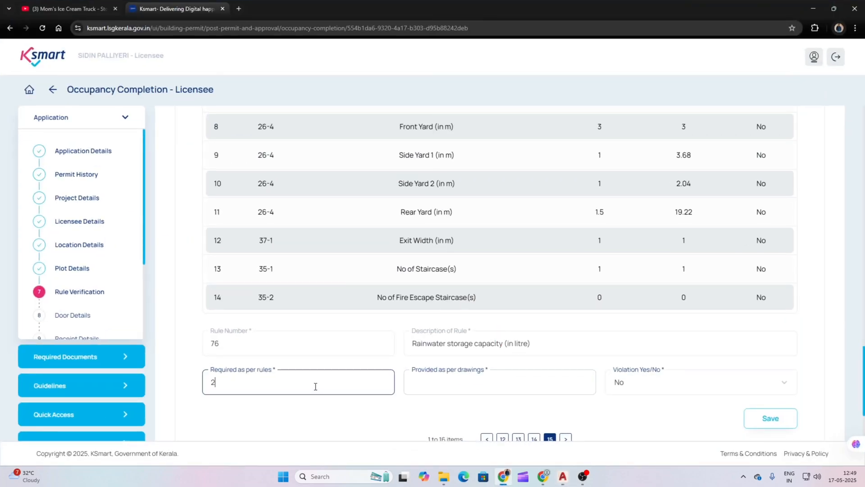
pyautogui.write('2697.75')
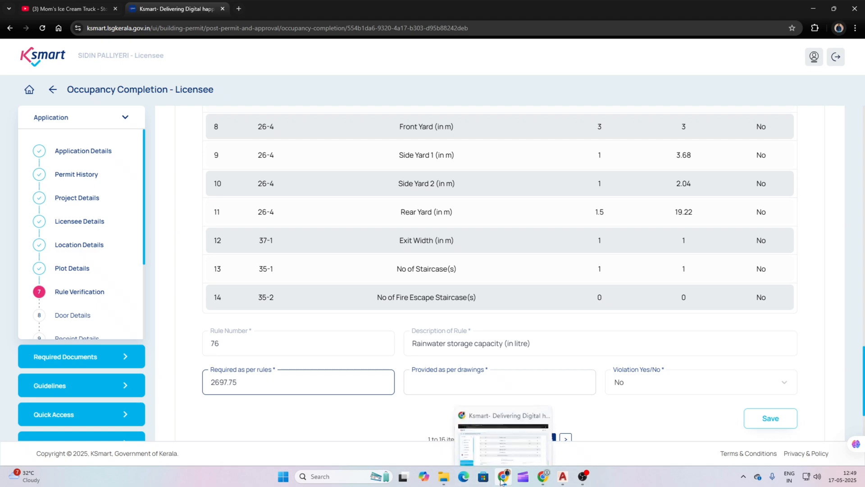
# Step: Calculate the pit volume 30×10×15 = 4500, enter it as provided, and save rule 76
pyautogui.click(493, 450)
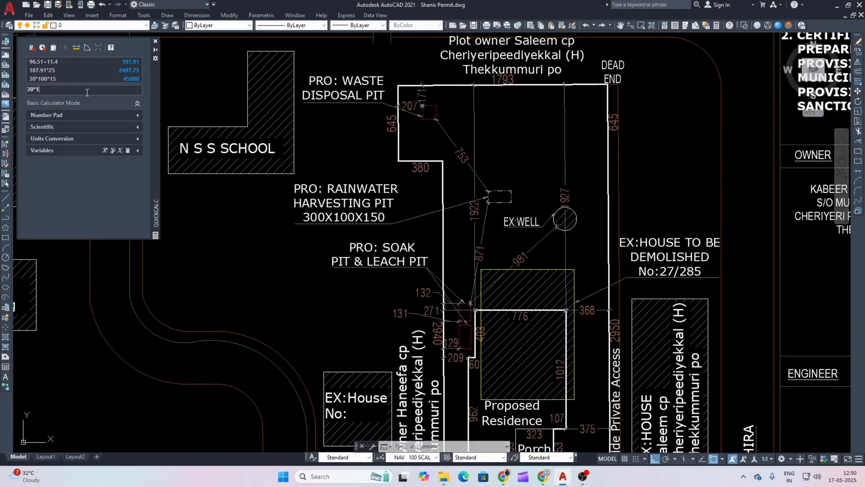
pyautogui.press('Return')
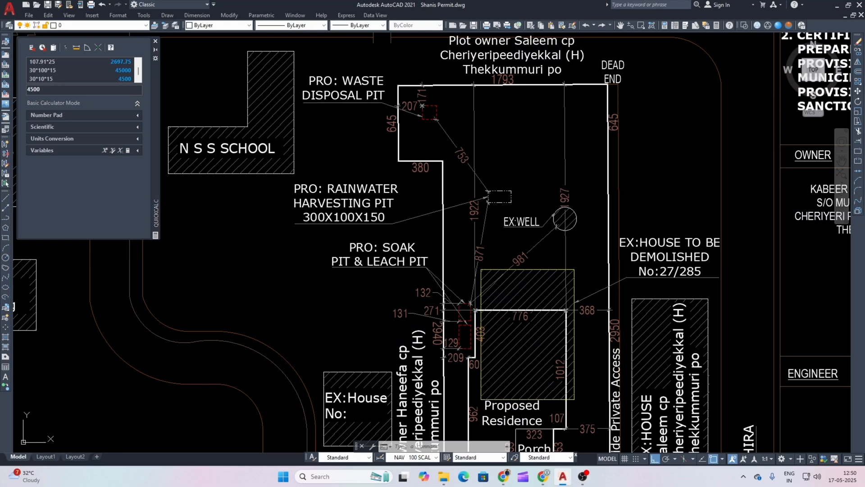
pyautogui.click(505, 476)
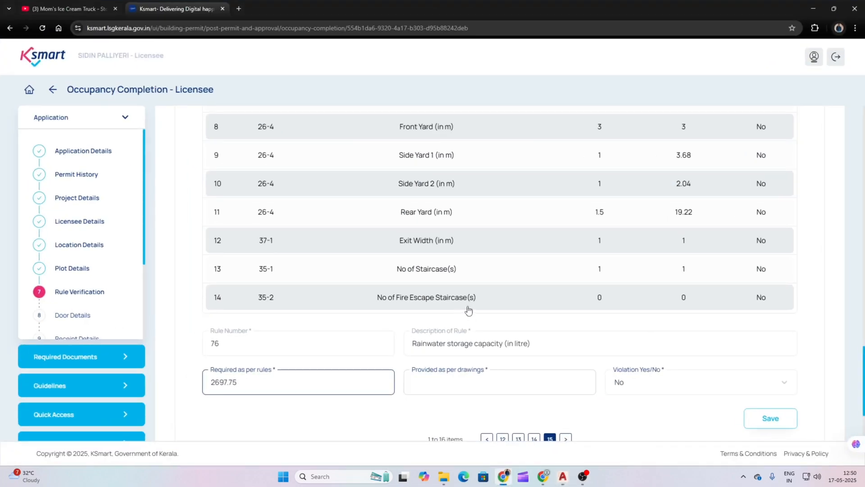
pyautogui.click(512, 381)
pyautogui.write('45')
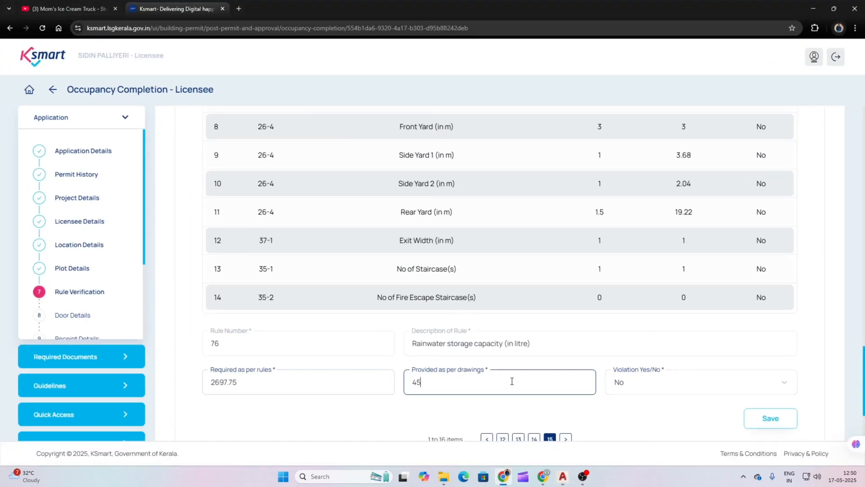
pyautogui.write('00')
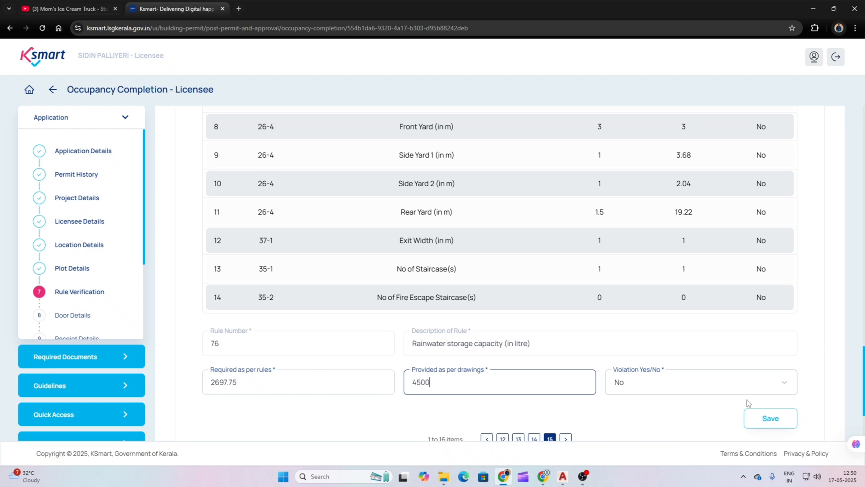
pyautogui.click(766, 418)
# Step: Save connected-load rule 5-5 (1) with 1 required and 1 provided
pyautogui.scroll(-2, 537, 321)
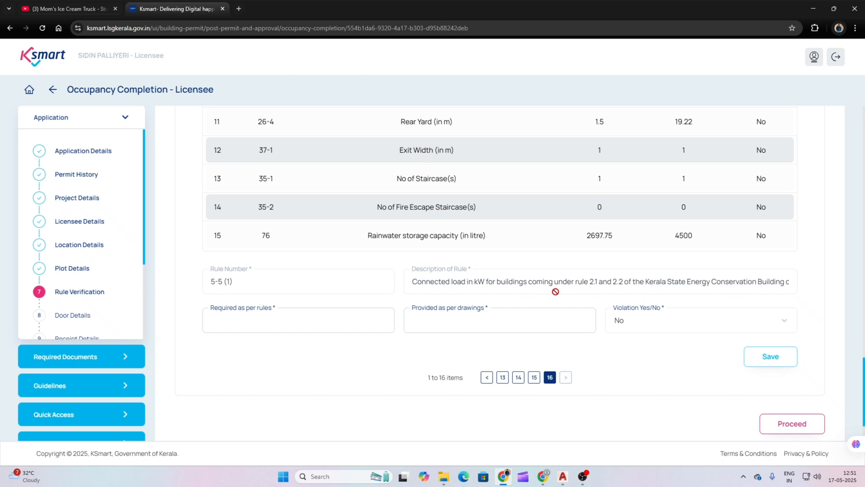
pyautogui.click(303, 322)
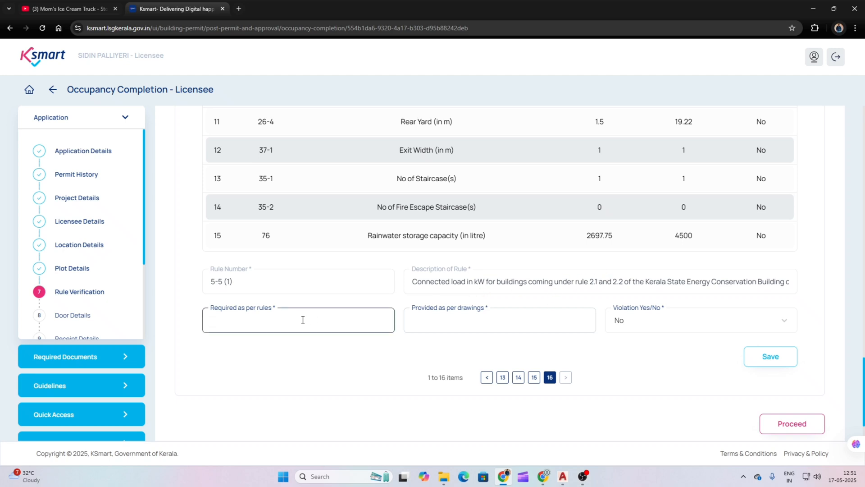
pyautogui.write('1')
pyautogui.click(490, 331)
pyautogui.write('1')
pyautogui.click(765, 358)
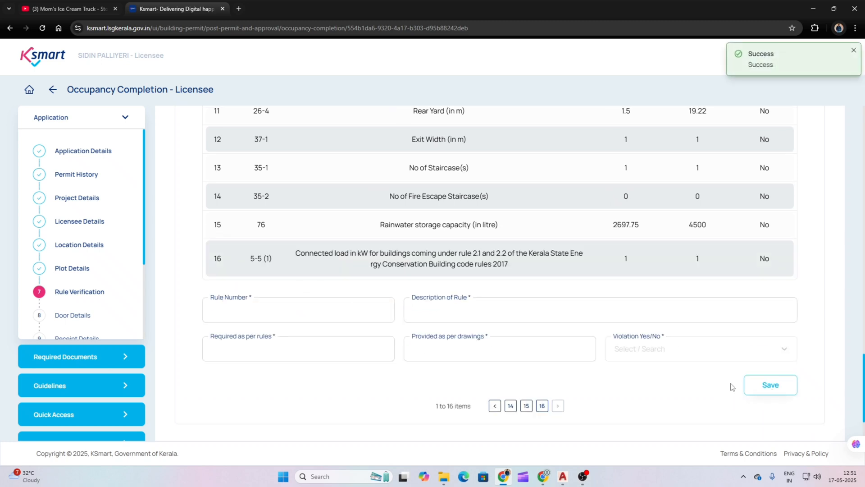
pyautogui.scroll(2, 528, 300)
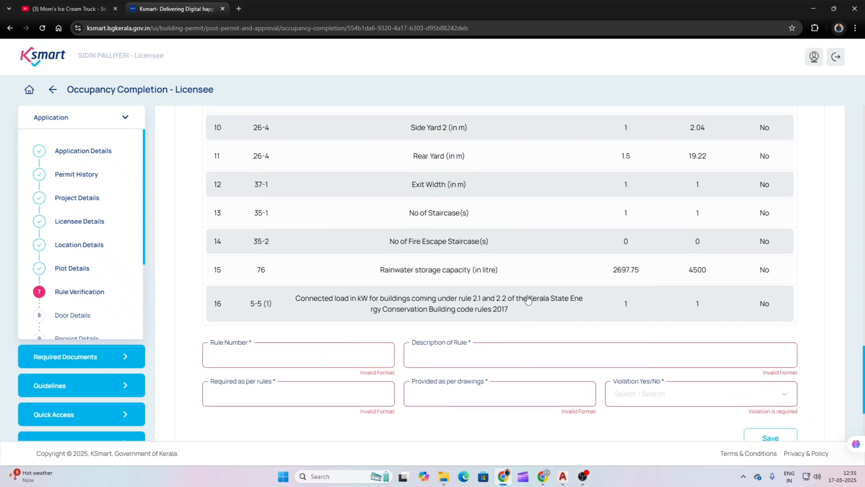
pyautogui.scroll(-1, 482, 312)
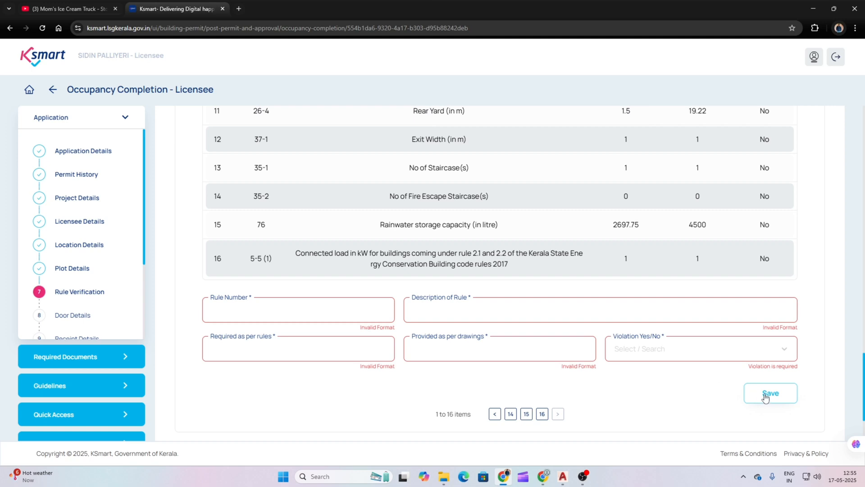
pyautogui.scroll(-2, 709, 377)
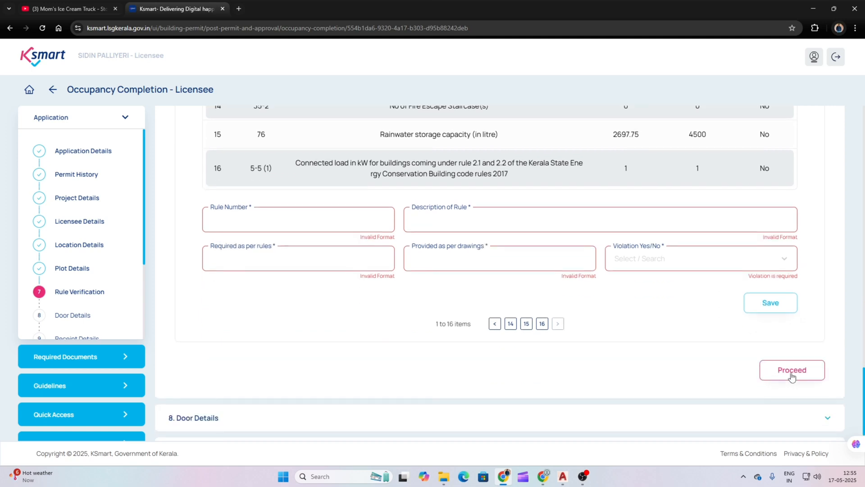
# Step: Finish rule verification and enter 0 as Block 1's total common area
pyautogui.click(791, 376)
pyautogui.scroll(3, 504, 317)
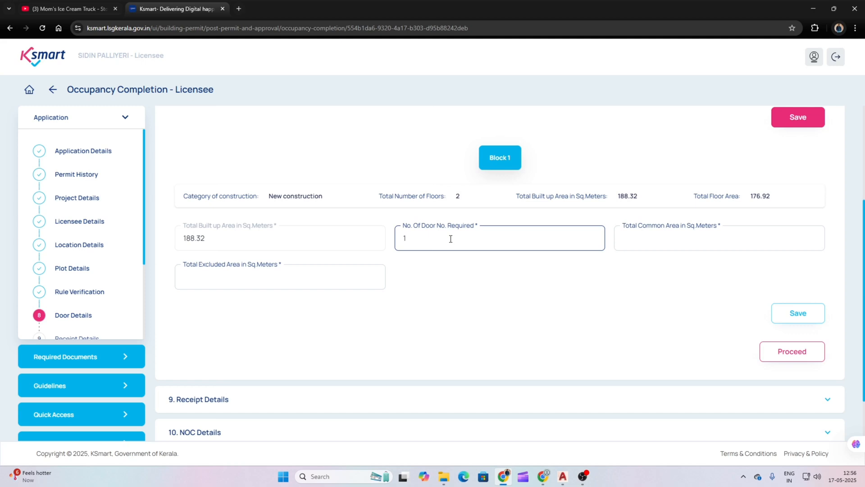
pyautogui.click(683, 240)
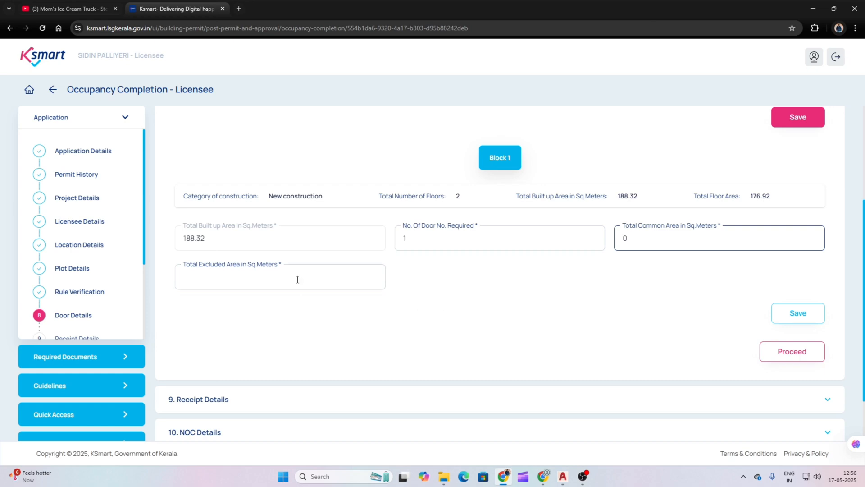
# Step: Enter 11.4 as total excluded area, checked against the drawing, and save the door details
pyautogui.click(504, 477)
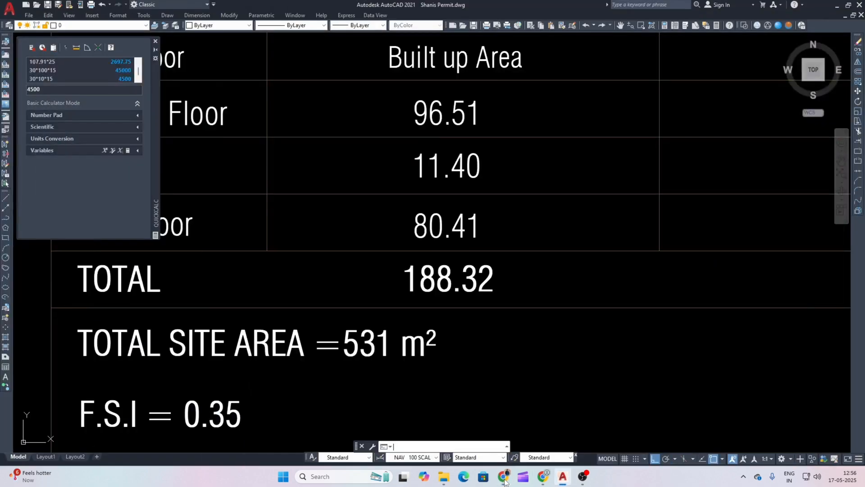
pyautogui.click(504, 477)
pyautogui.click(248, 279)
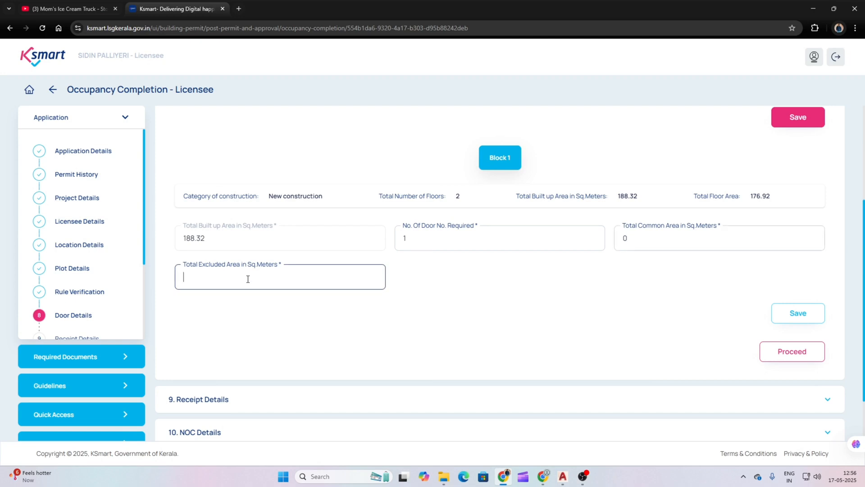
pyautogui.write('11.4')
pyautogui.click(797, 318)
pyautogui.scroll(-2, 350, 222)
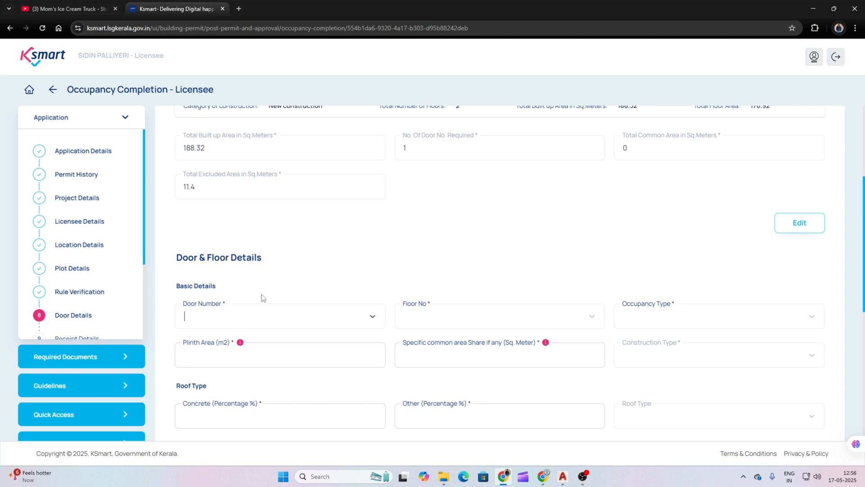
# Step: Set door number 1 covering Ground Floor and First Floor with Residential occupancy
pyautogui.click(258, 316)
pyautogui.click(227, 336)
pyautogui.click(432, 321)
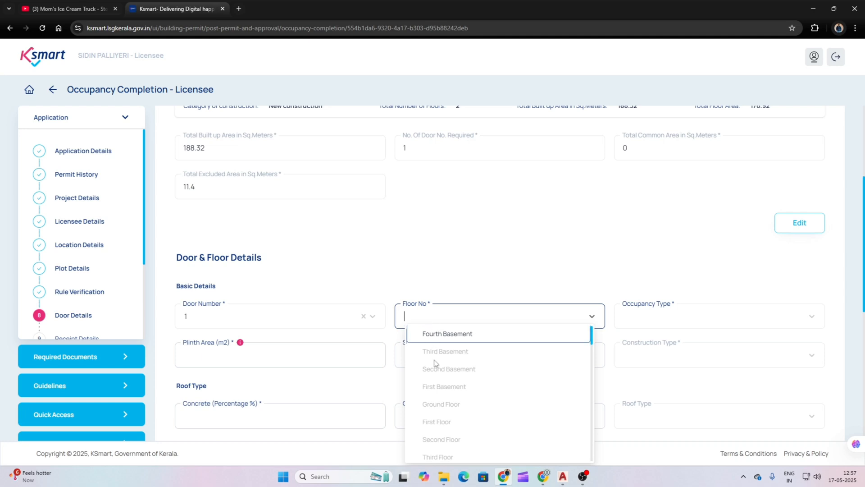
pyautogui.scroll(-1, 437, 383)
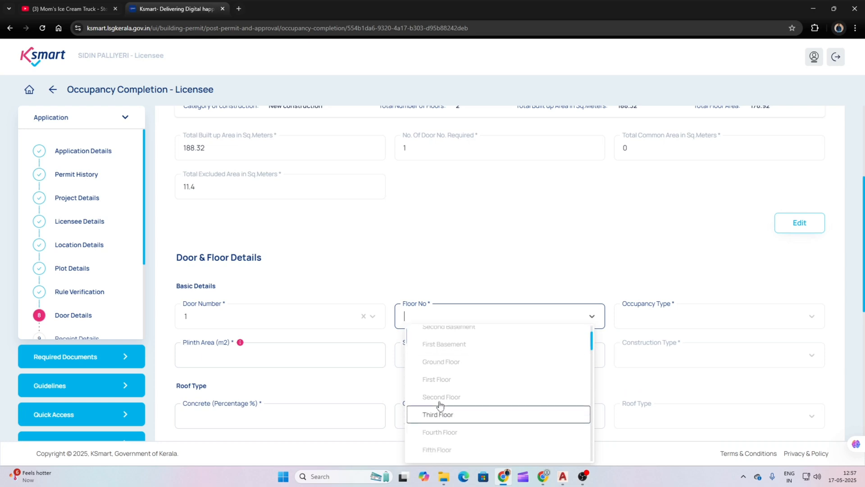
pyautogui.click(441, 361)
pyautogui.click(500, 323)
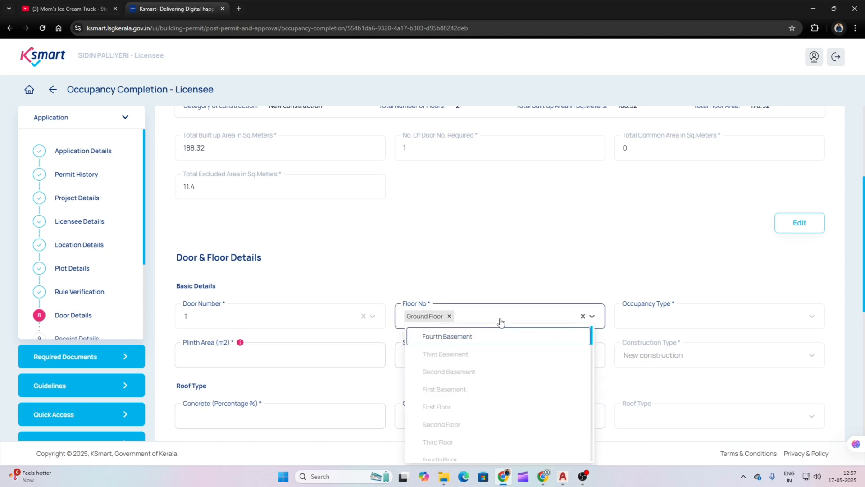
pyautogui.click(446, 407)
pyautogui.click(658, 321)
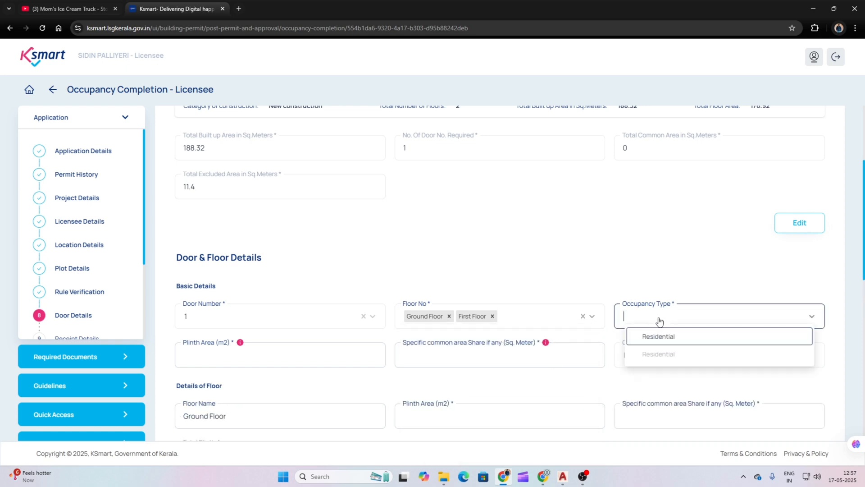
pyautogui.click(662, 337)
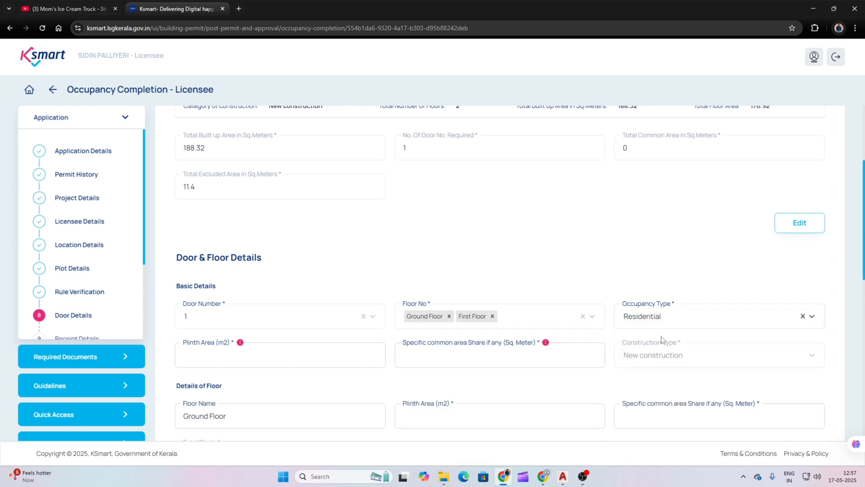
# Step: Enter door 1's plinth area of 176.92 from the drawing and fill in its specific common area share
pyautogui.click(268, 364)
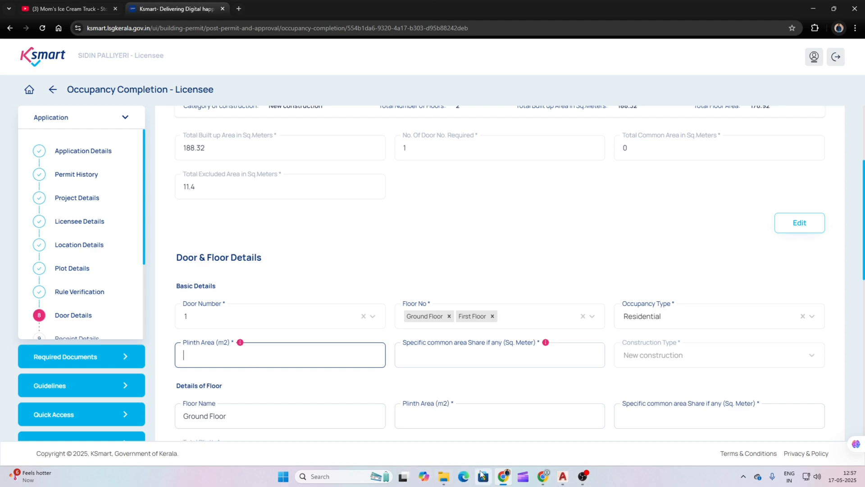
pyautogui.click(563, 476)
pyautogui.click(503, 476)
pyautogui.scroll(-1, 581, 308)
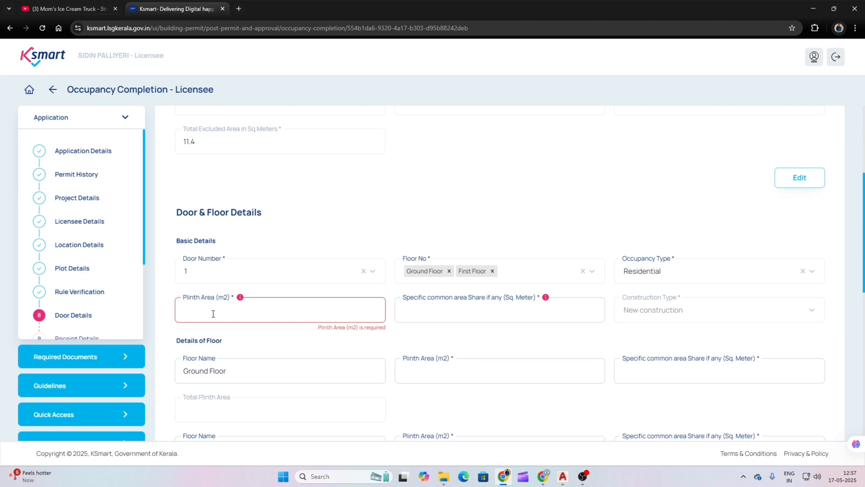
pyautogui.write('176.92')
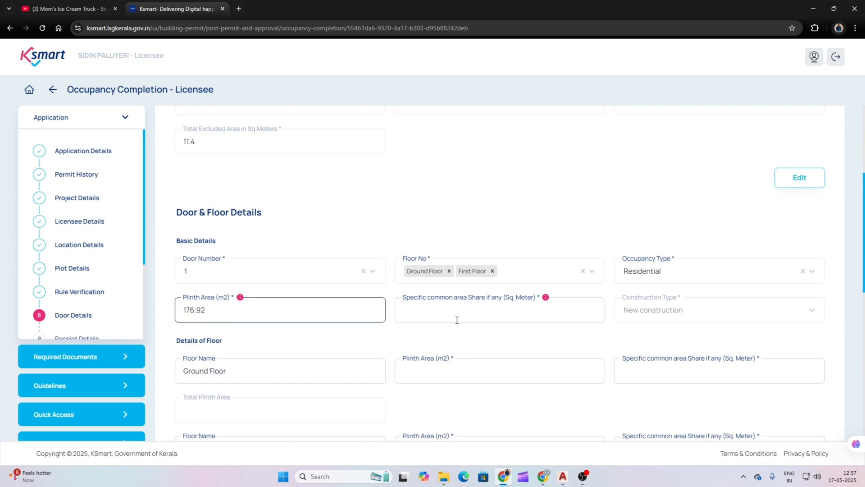
pyautogui.click(512, 310)
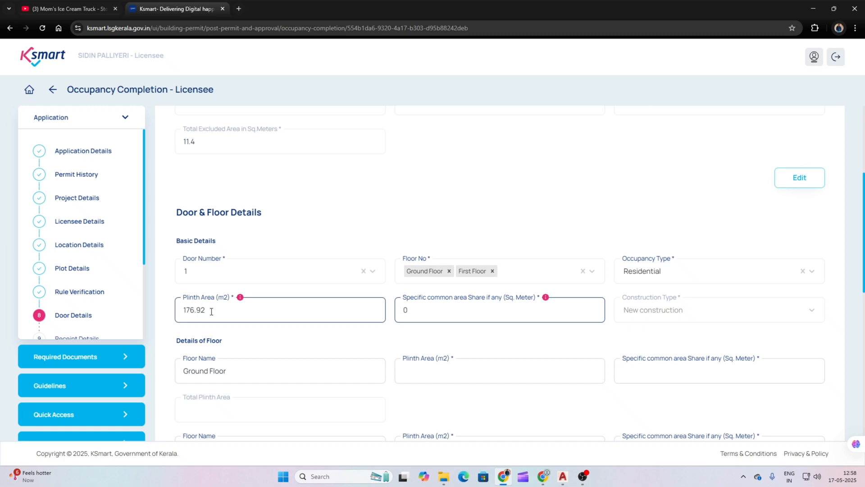
# Step: Enter the Ground Floor plinth area of 96.51 with common area share 0
pyautogui.scroll(-1, 214, 311)
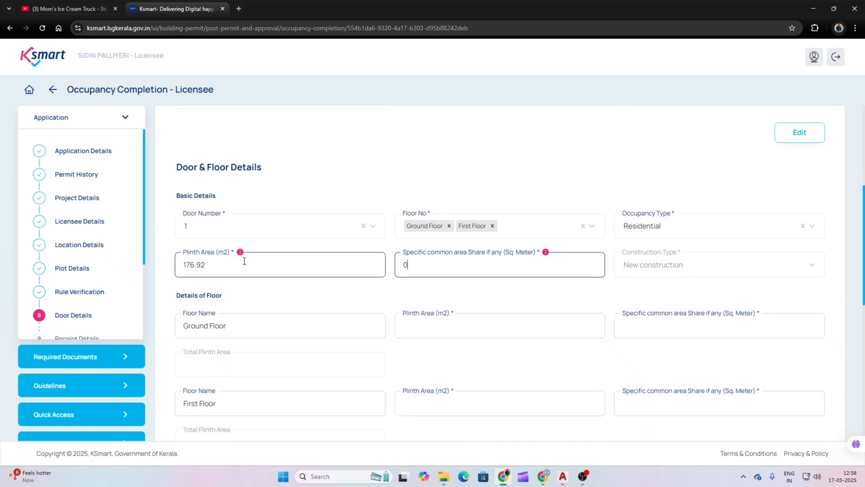
pyautogui.scroll(-1, 234, 266)
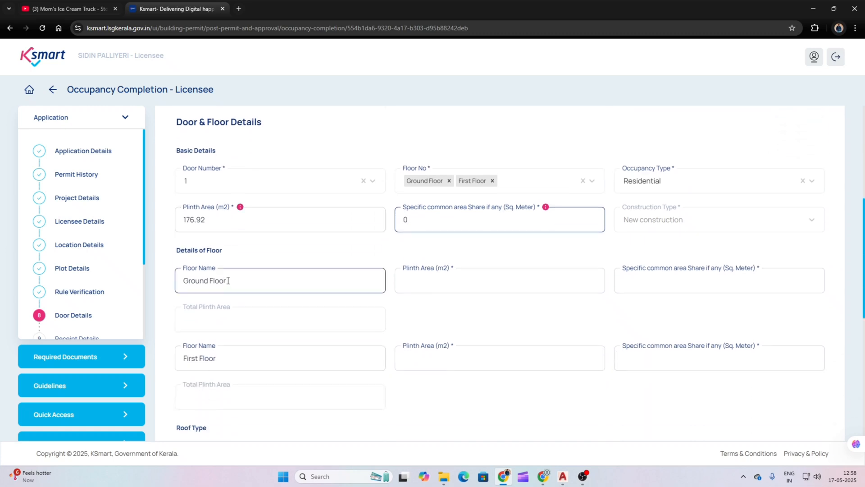
pyautogui.click(504, 478)
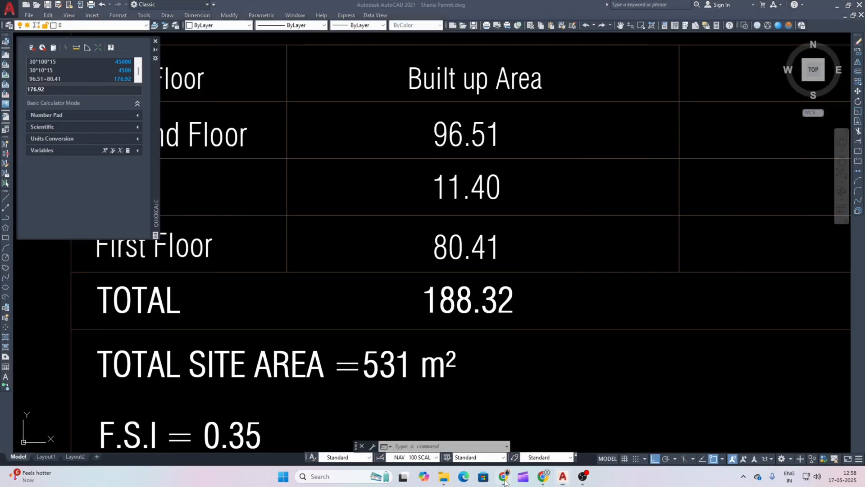
pyautogui.click(504, 478)
pyautogui.click(491, 282)
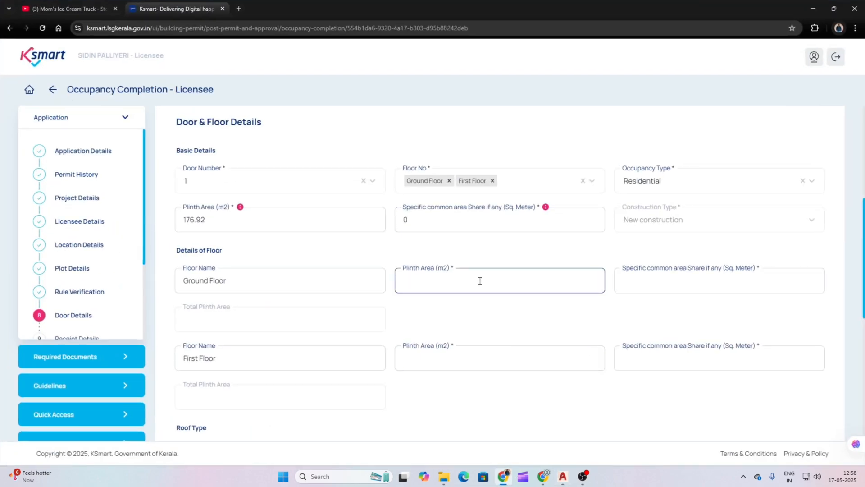
pyautogui.click(503, 478)
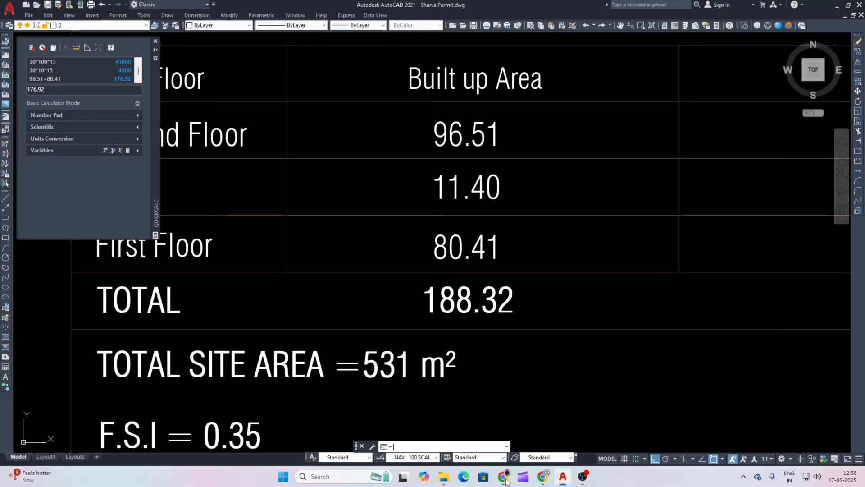
pyautogui.click(505, 477)
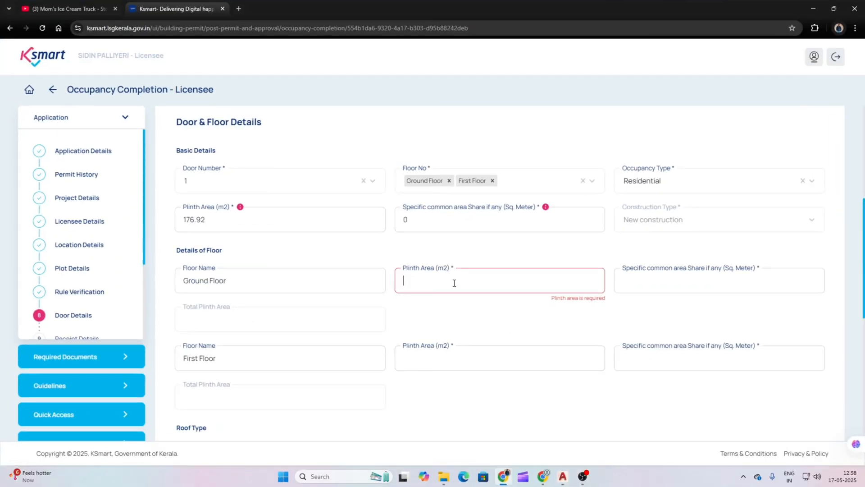
pyautogui.write('6')
pyautogui.write('96.5')
pyautogui.click(630, 284)
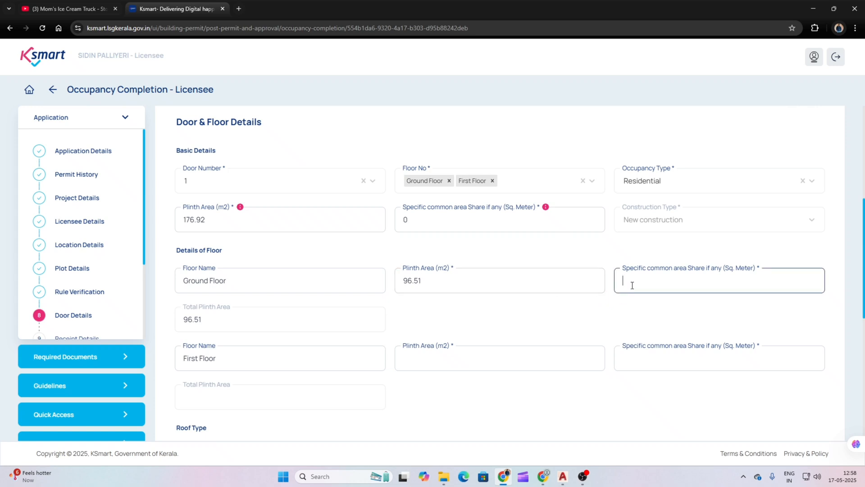
pyautogui.write('0')
# Step: Enter the First Floor plinth area of 80.41 with common area share 0
pyautogui.scroll(-1, 259, 288)
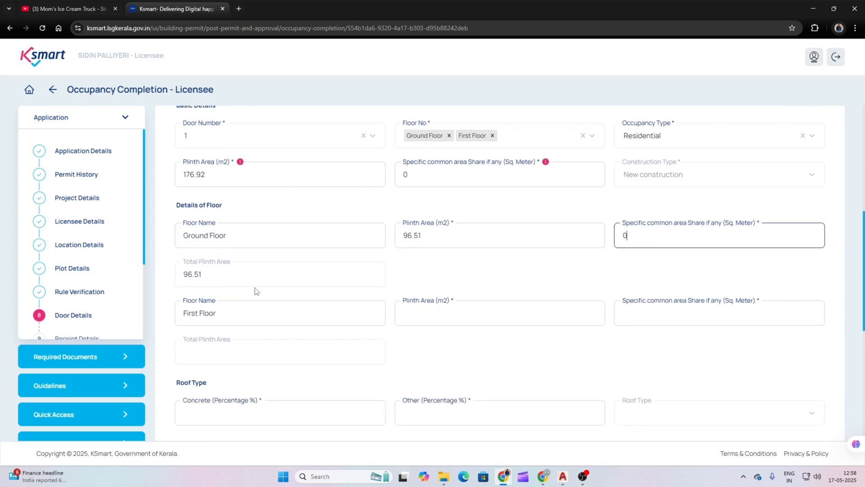
pyautogui.scroll(-1, 223, 272)
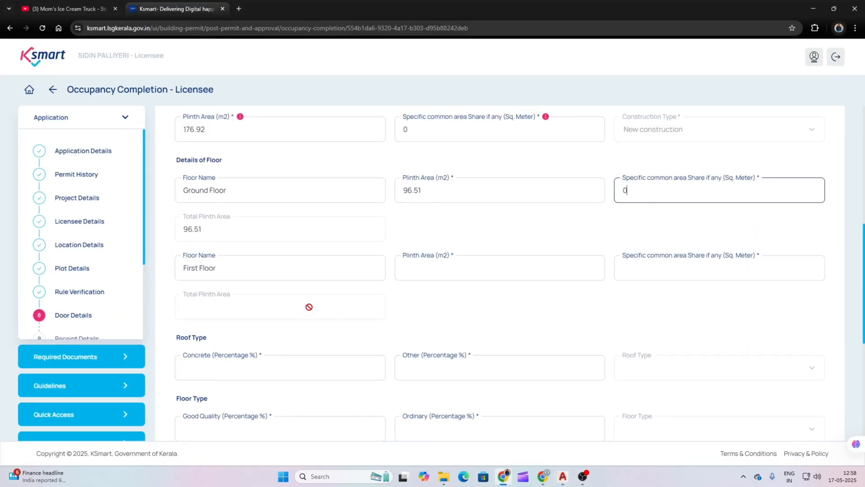
pyautogui.click(401, 271)
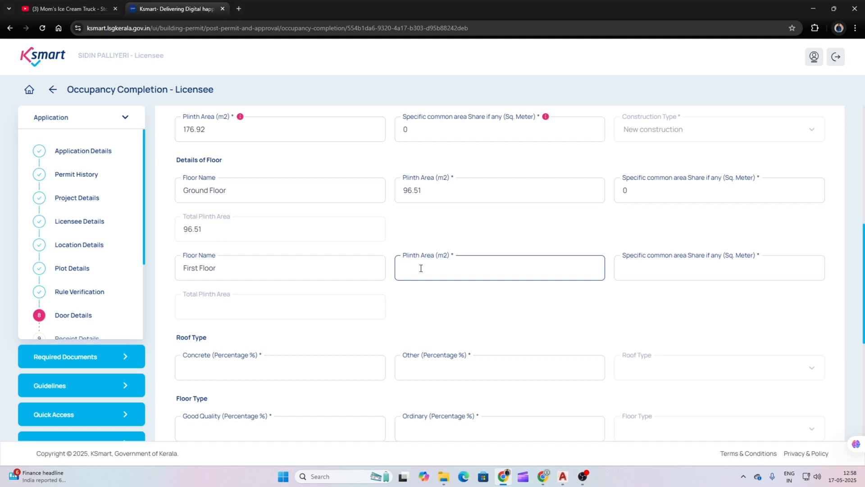
pyautogui.write('80.41')
pyautogui.click(642, 274)
pyautogui.write('0')
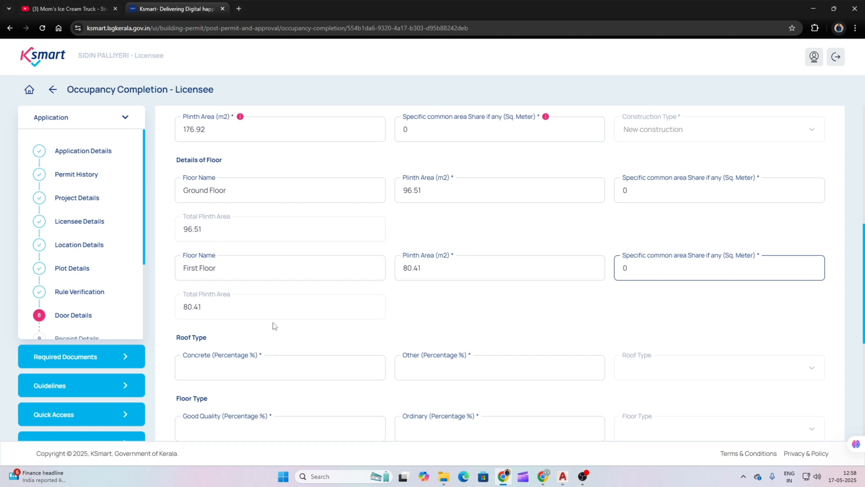
pyautogui.scroll(-2, 269, 290)
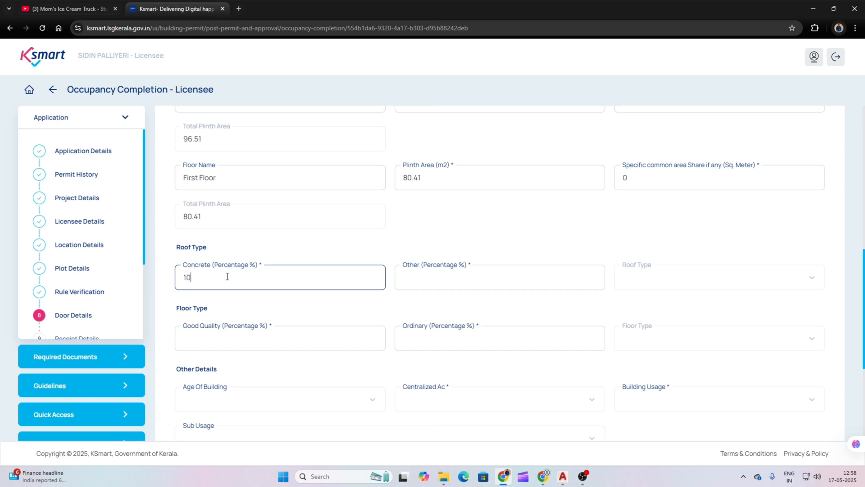
# Step: Set the roof to 100% concrete and the floor to 75% good quality
pyautogui.click(458, 282)
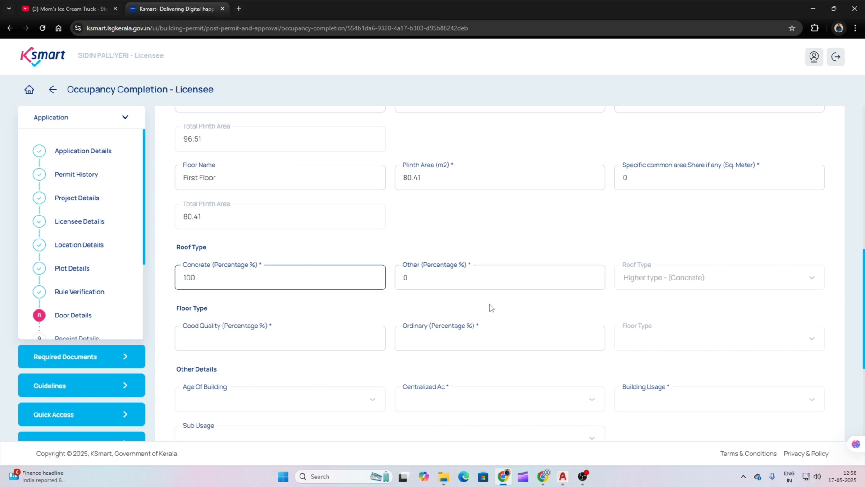
pyautogui.scroll(-1, 317, 283)
pyautogui.scroll(-1, 277, 261)
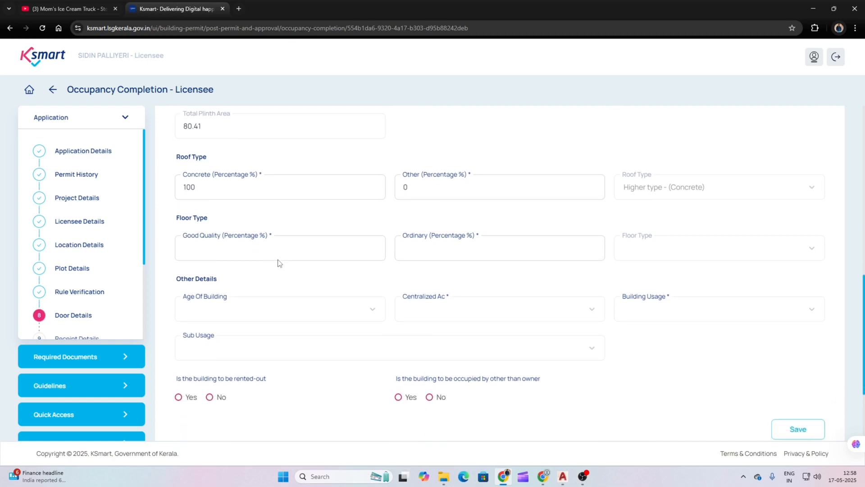
pyautogui.click(279, 250)
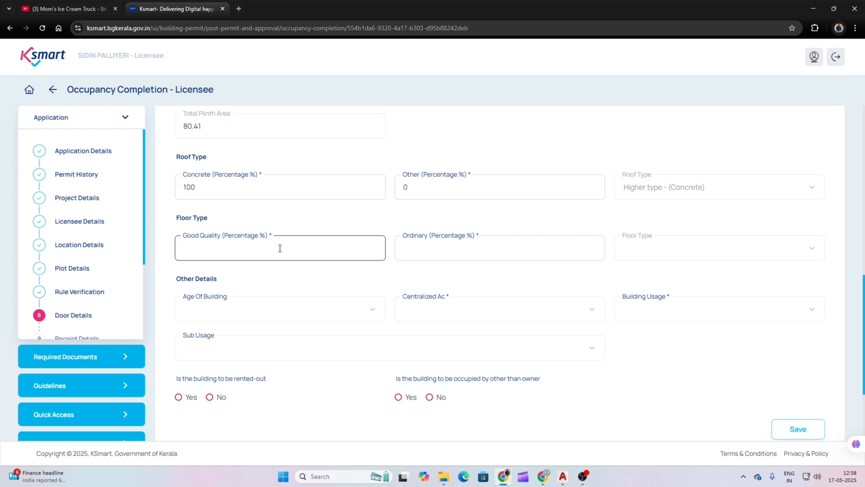
pyautogui.write('9')
pyautogui.write('5')
pyautogui.press('Left')
pyautogui.press('Left')
pyautogui.press('Left')
pyautogui.press('Delete')
pyautogui.scroll(-1, 272, 251)
# Step: Choose age Below 10 Years, no centralized AC, Dwellings usage with sub usage Houses, and not rented
pyautogui.click(311, 271)
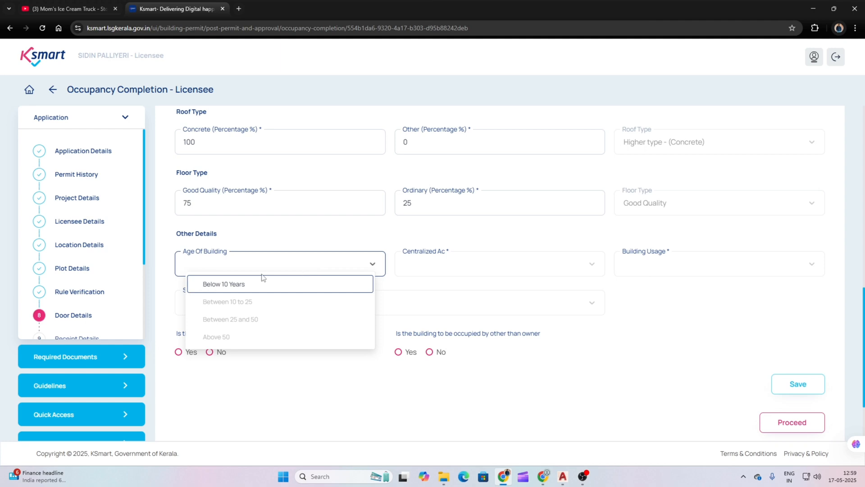
pyautogui.click(235, 285)
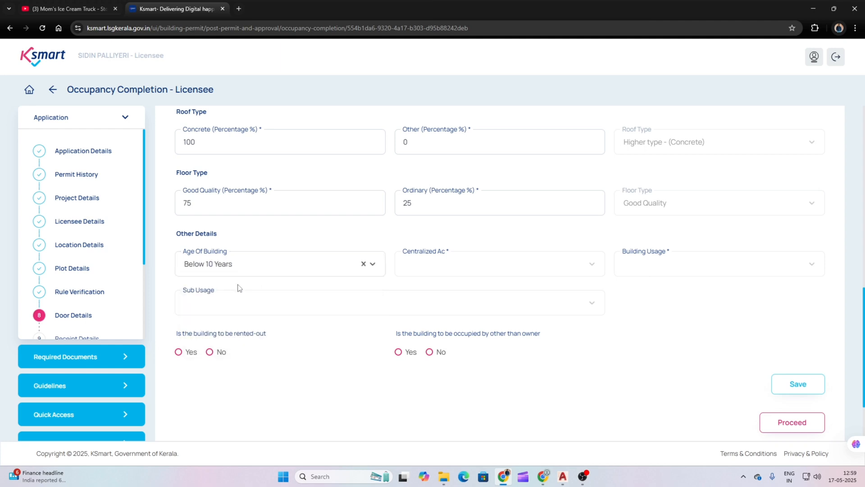
pyautogui.click(440, 268)
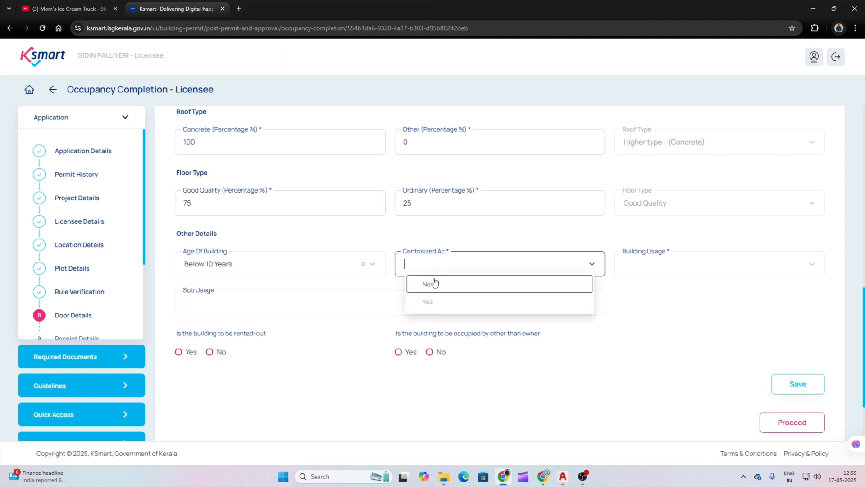
pyautogui.click(426, 284)
pyautogui.click(679, 261)
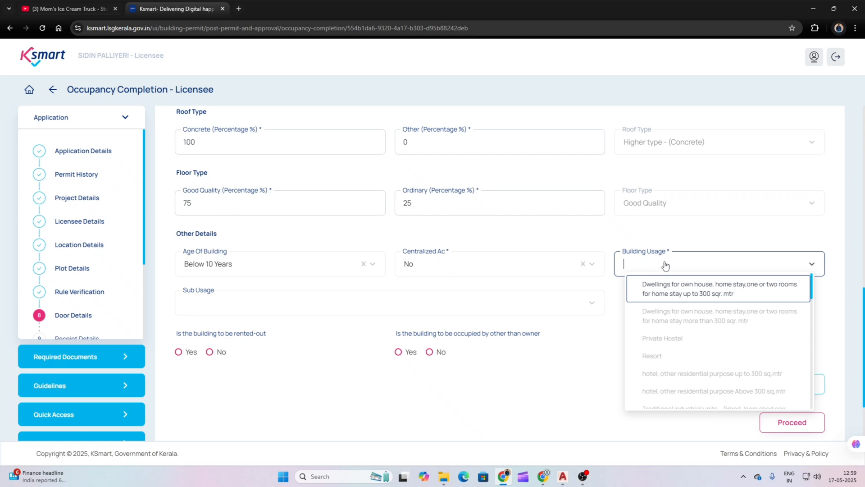
pyautogui.click(675, 290)
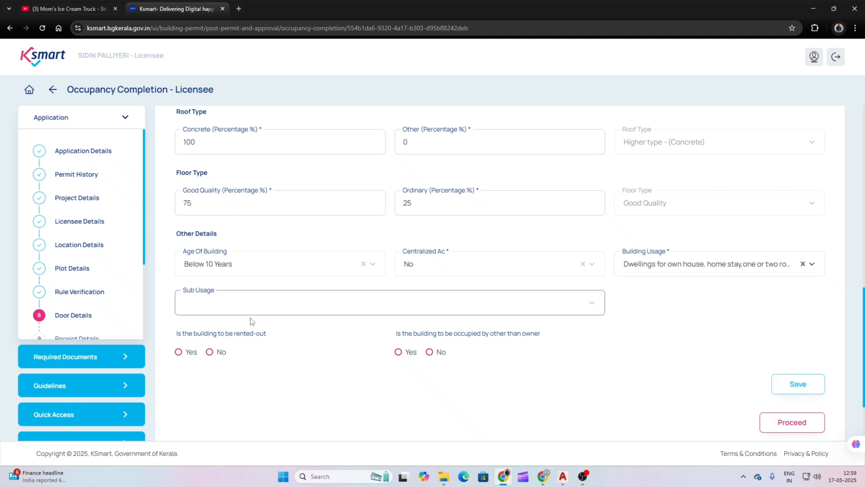
pyautogui.click(211, 310)
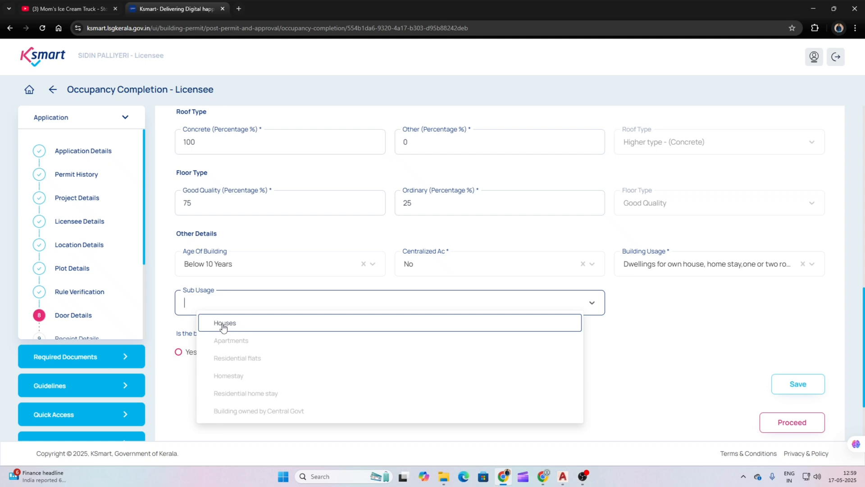
pyautogui.click(224, 325)
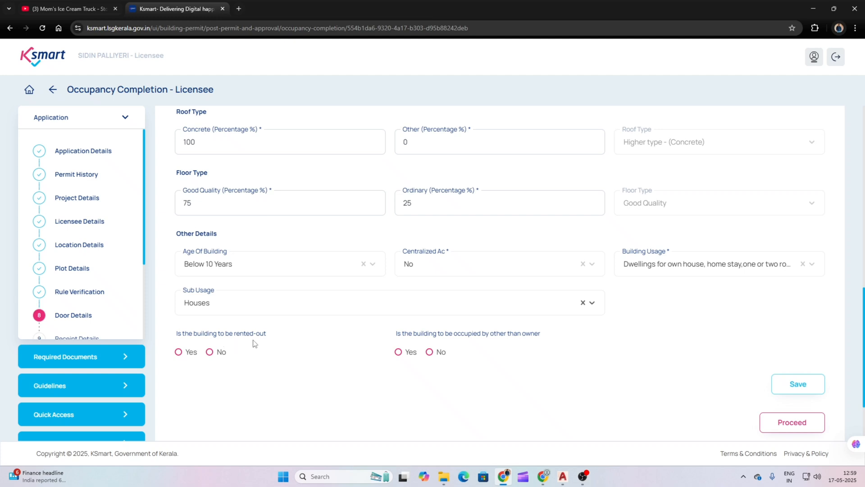
pyautogui.click(210, 352)
pyautogui.click(787, 383)
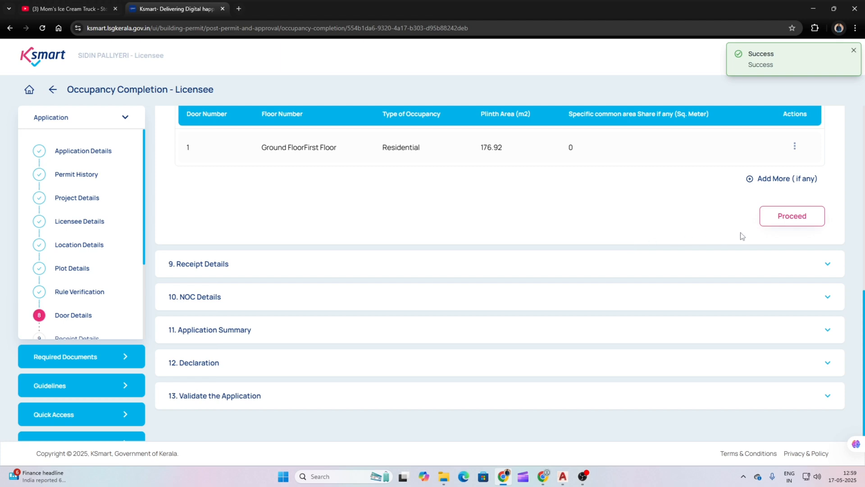
pyautogui.scroll(2, 734, 217)
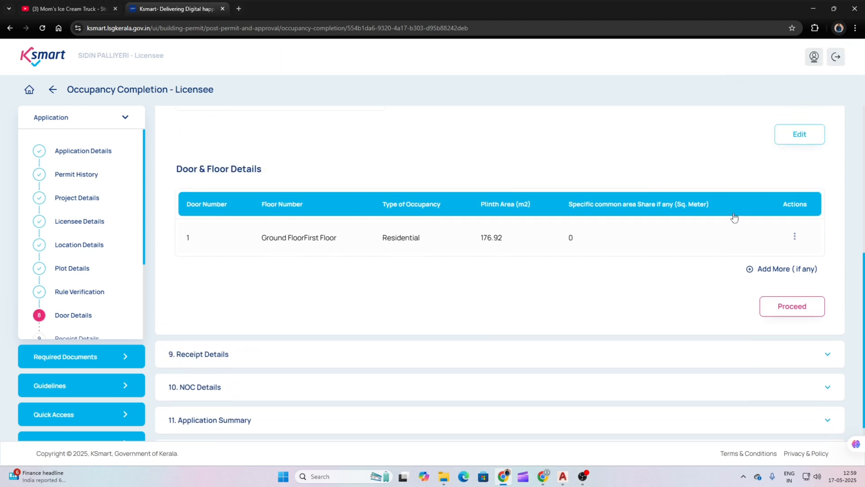
pyautogui.scroll(1, 734, 217)
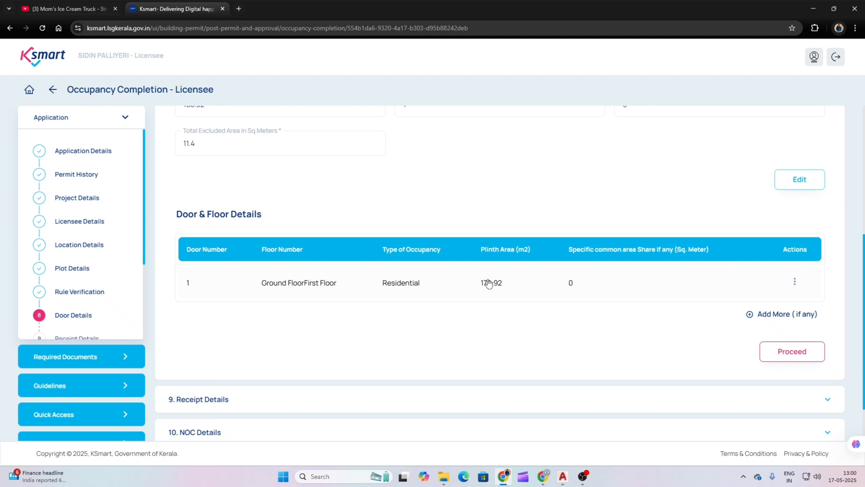
pyautogui.click(792, 352)
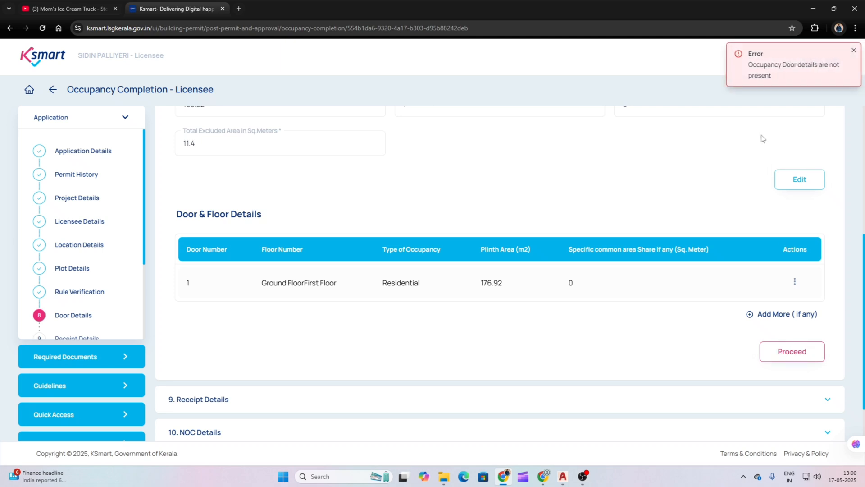
pyautogui.scroll(3, 518, 275)
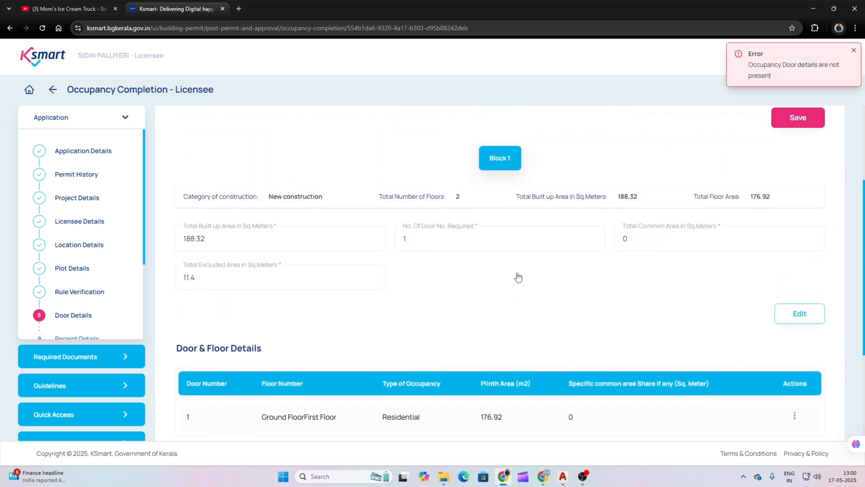
pyautogui.scroll(4, 396, 266)
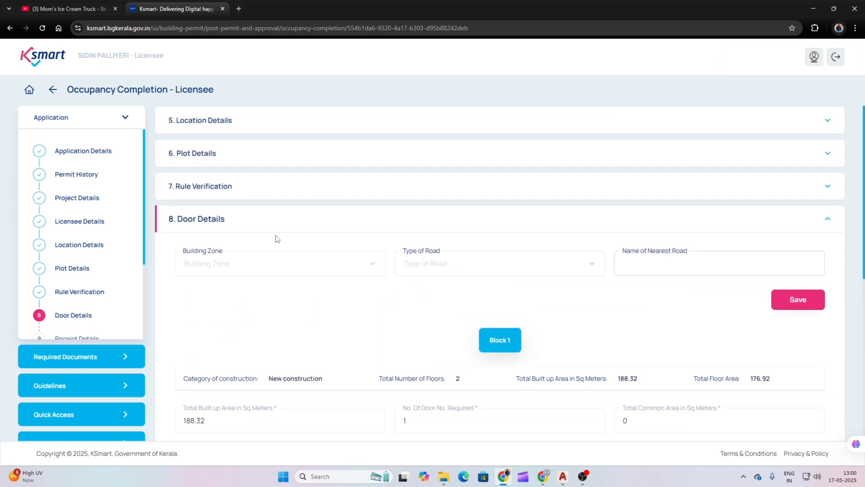
pyautogui.scroll(-3, 459, 269)
pyautogui.scroll(-2, 599, 297)
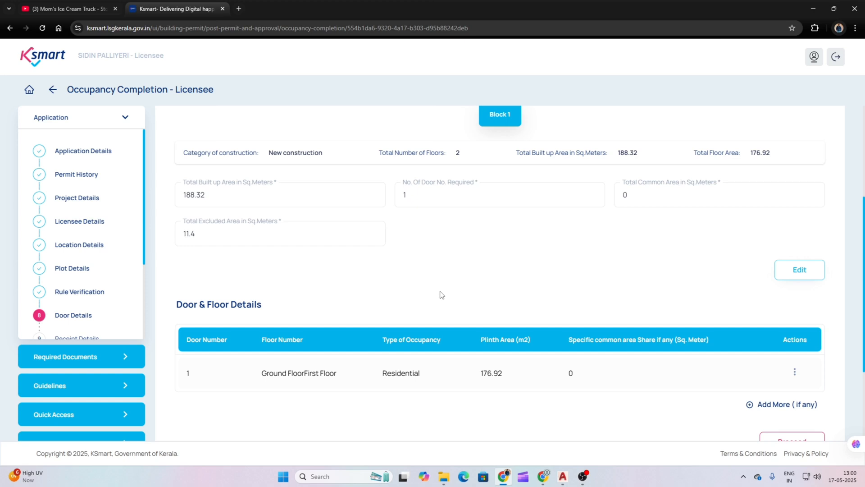
pyautogui.scroll(-1, 548, 286)
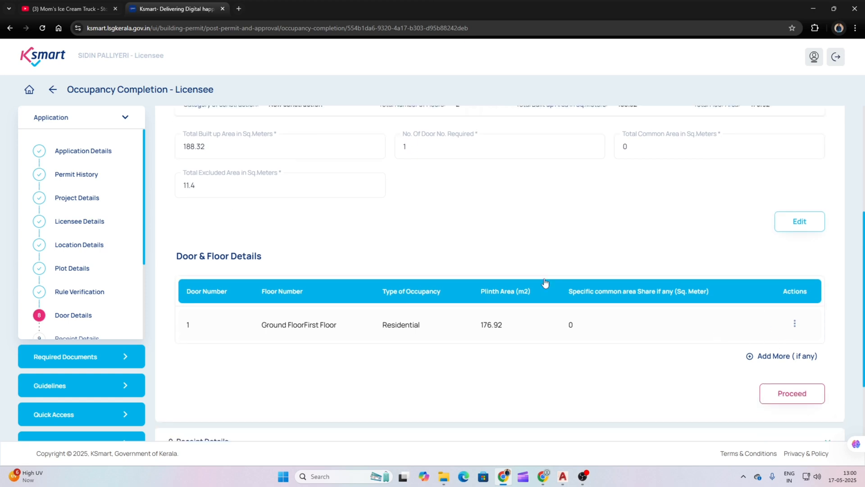
pyautogui.scroll(-1, 545, 284)
pyautogui.scroll(6, 543, 285)
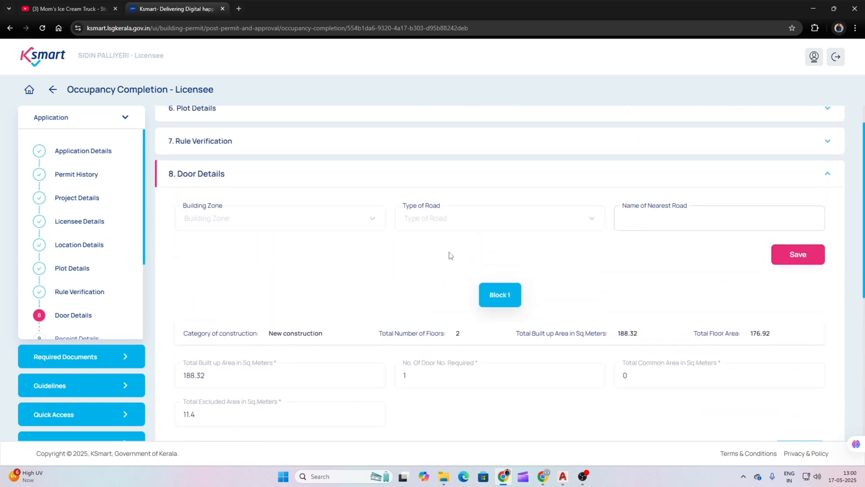
pyautogui.scroll(-5, 416, 228)
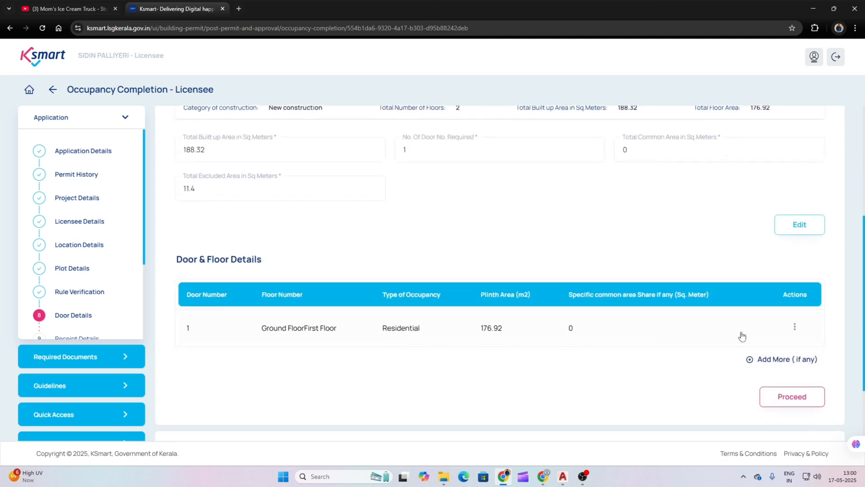
pyautogui.scroll(6, 543, 305)
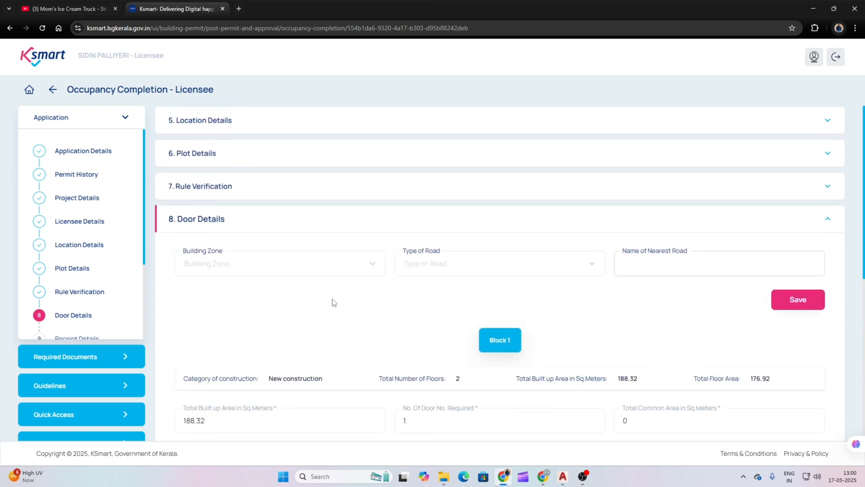
# Step: Set the building zone to Primary and road type to Below 5 Meter and above 1.5 Meter
pyautogui.click(288, 270)
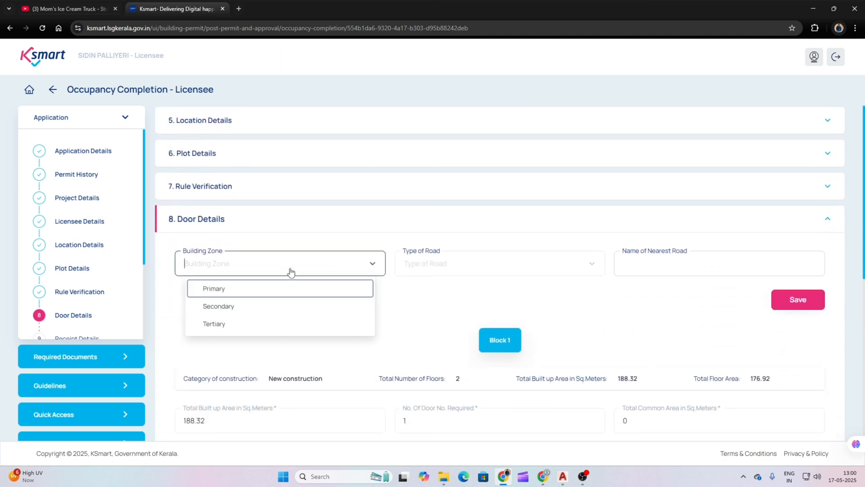
pyautogui.click(228, 292)
pyautogui.click(461, 267)
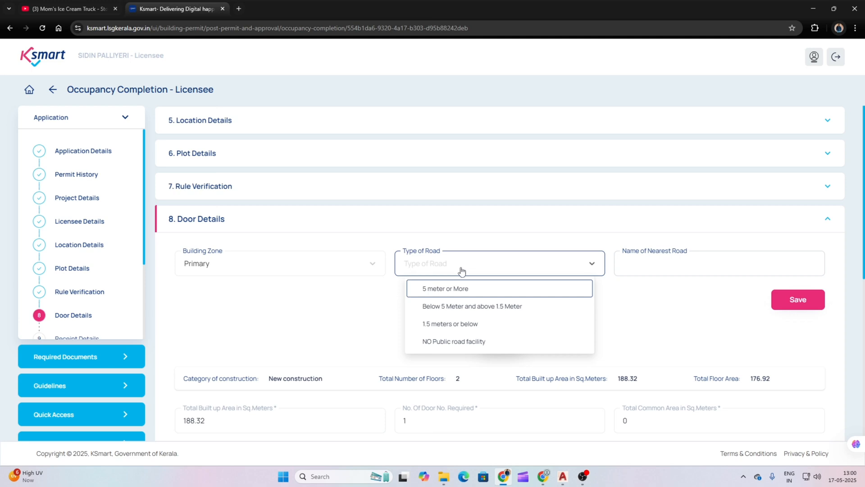
pyautogui.click(472, 308)
# Step: Enter the nearest road name and save the door details
pyautogui.click(679, 270)
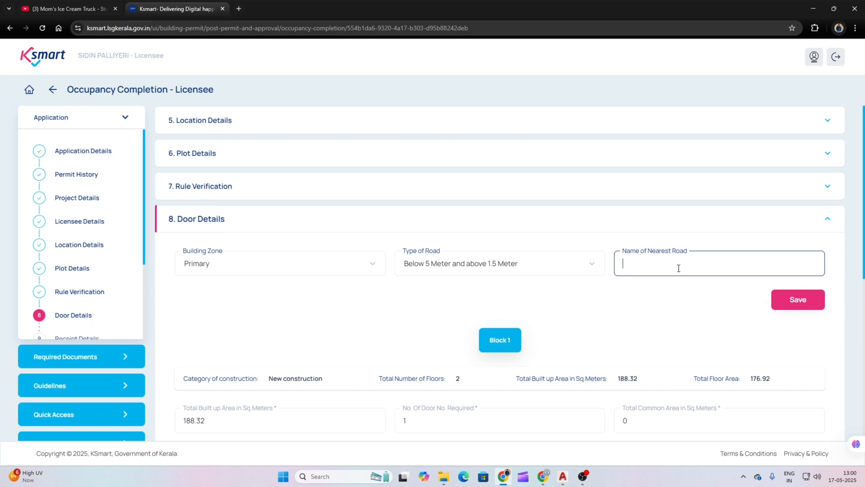
pyautogui.write('Thekkum')
pyautogui.press('BackSpace')
pyautogui.write('S')
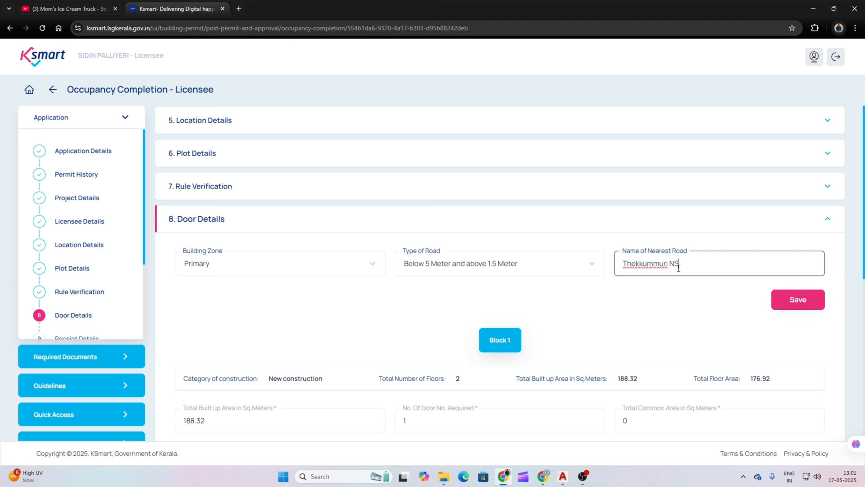
pyautogui.write('S School Road')
pyautogui.click(794, 302)
pyautogui.scroll(-5, 550, 284)
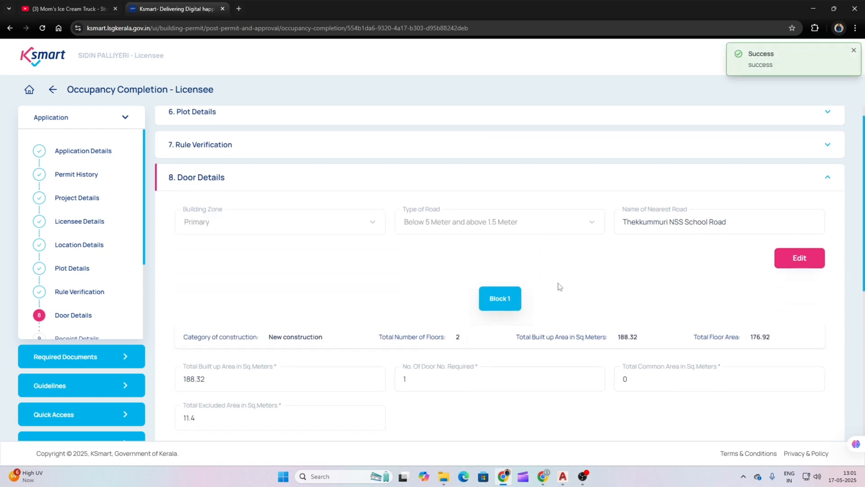
pyautogui.scroll(-3, 682, 265)
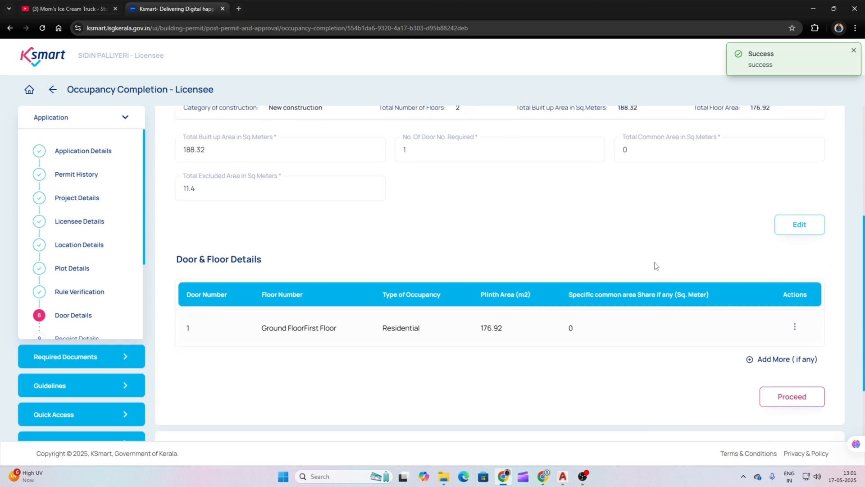
# Step: Proceed through Receipt Details to NOC Details, leaving all 19 authorities unticked
pyautogui.click(786, 308)
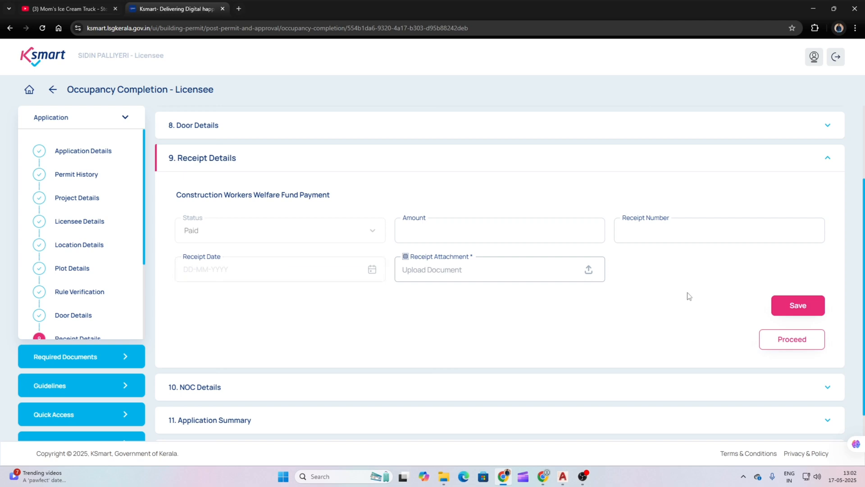
pyautogui.click(800, 342)
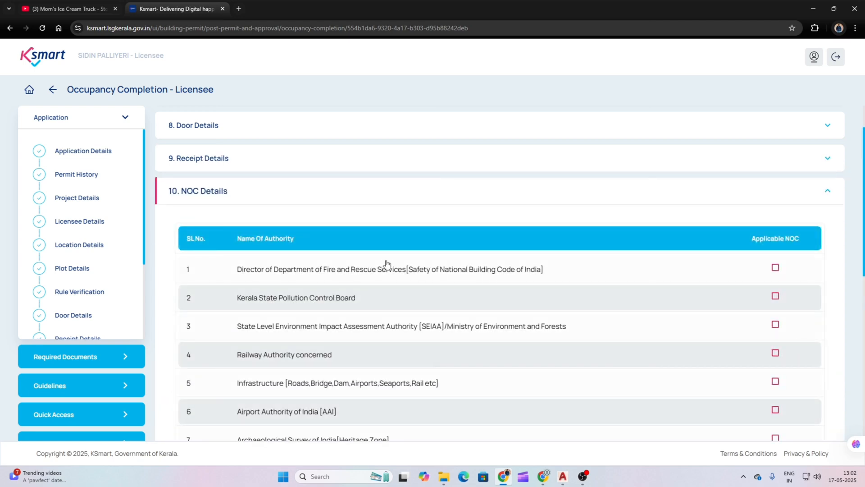
pyautogui.scroll(-10, 390, 261)
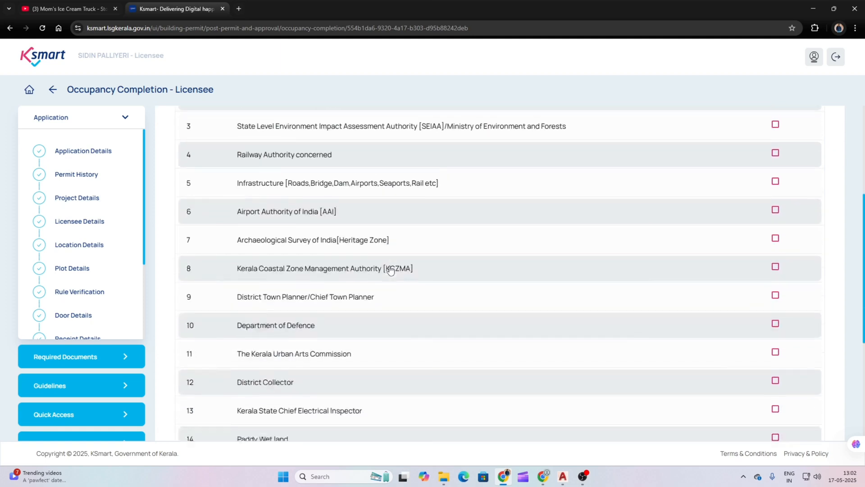
pyautogui.scroll(-2, 390, 270)
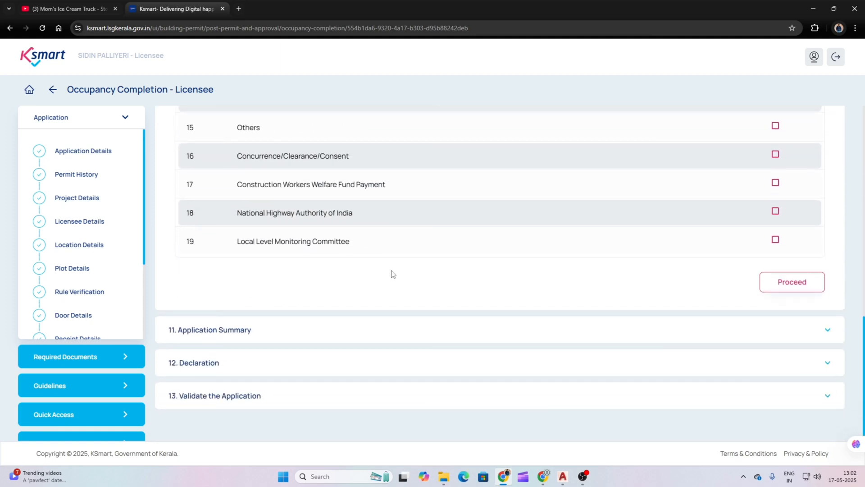
# Step: Open the Application Summary and review the Appendix E1 Completion Report PDF preview
pyautogui.click(787, 286)
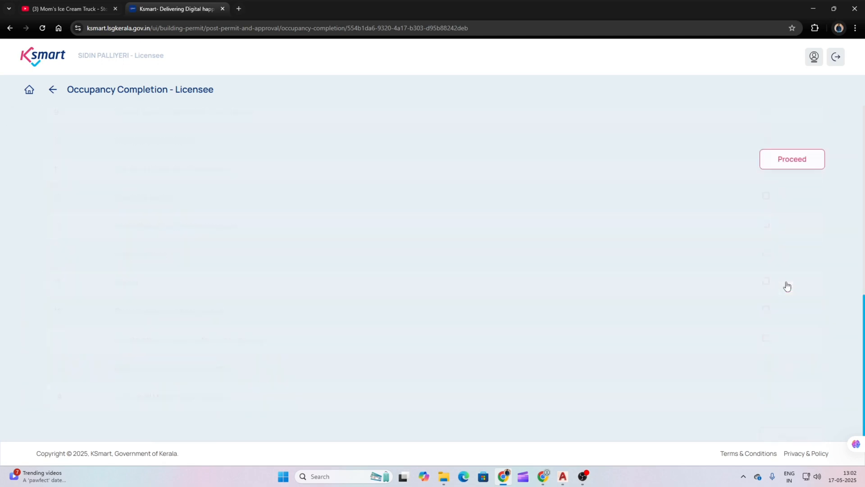
pyautogui.scroll(2, 666, 260)
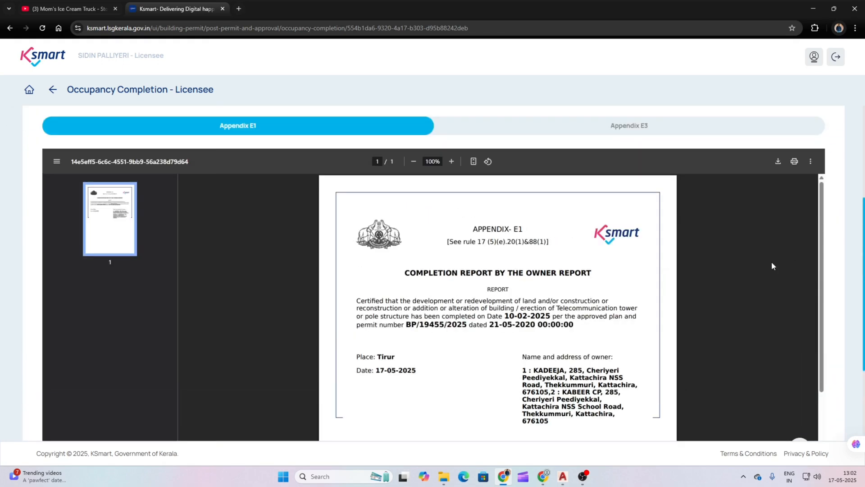
pyautogui.scroll(-1, 772, 262)
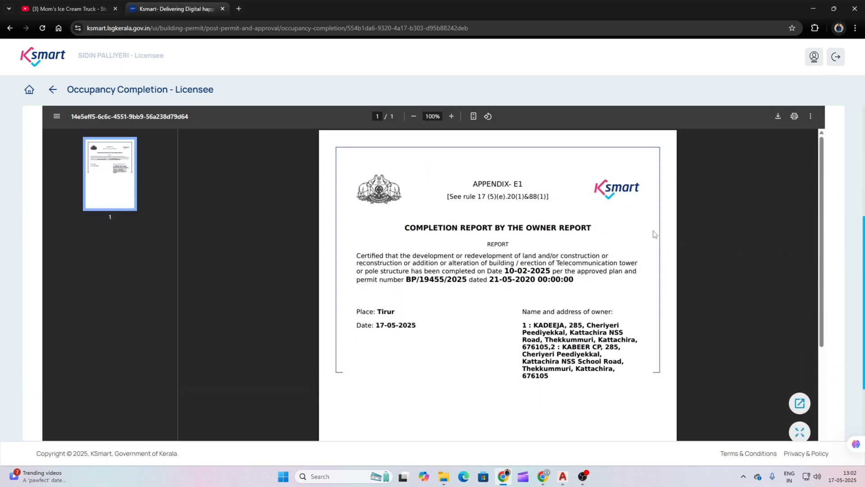
pyautogui.scroll(-3, 711, 230)
pyautogui.scroll(-6, 712, 232)
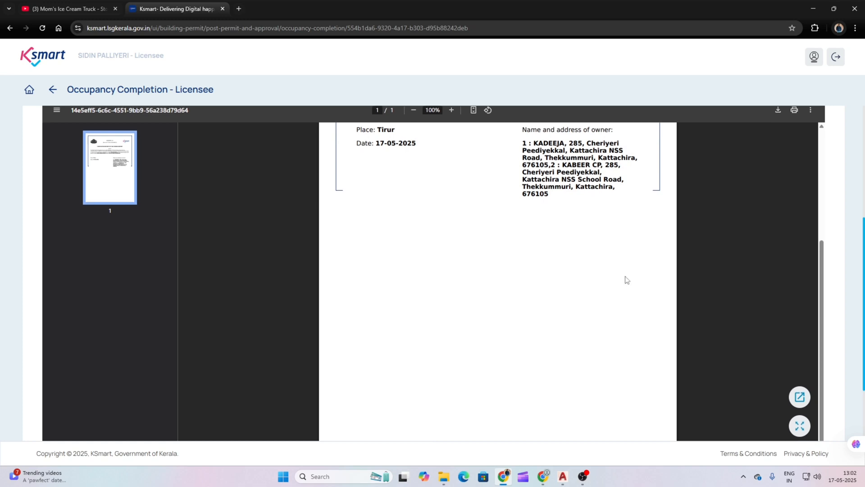
pyautogui.scroll(5, 623, 247)
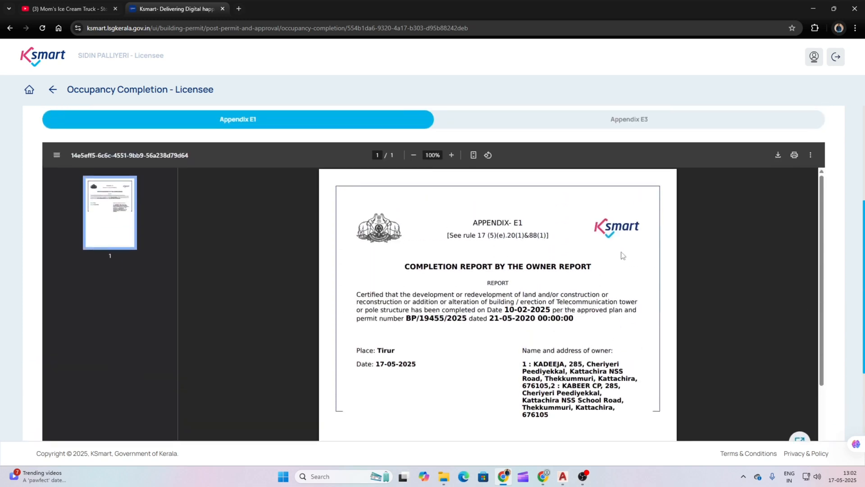
pyautogui.scroll(-1, 592, 344)
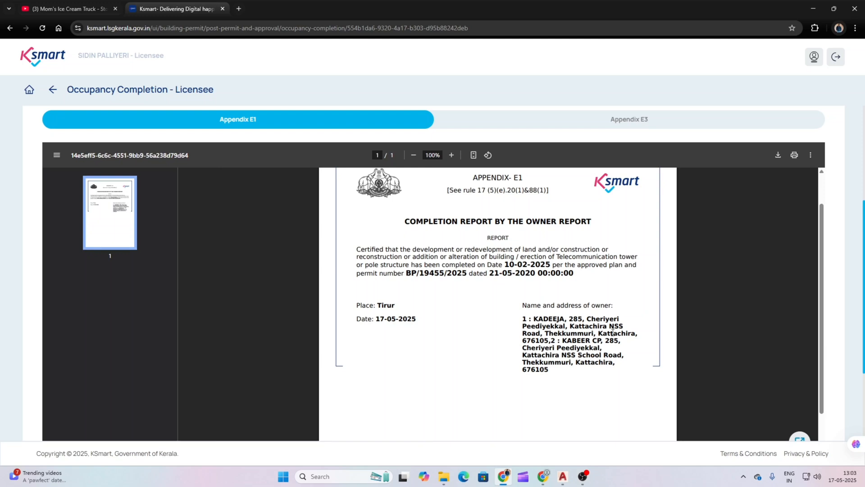
pyautogui.scroll(-4, 693, 307)
pyautogui.scroll(-2, 695, 314)
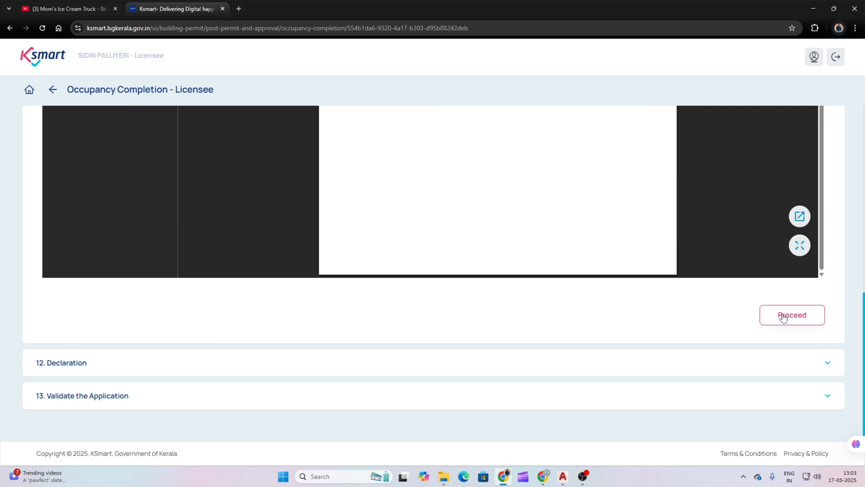
# Step: Tick I Agree in the section 12 Declaration and review the declaration text
pyautogui.click(784, 317)
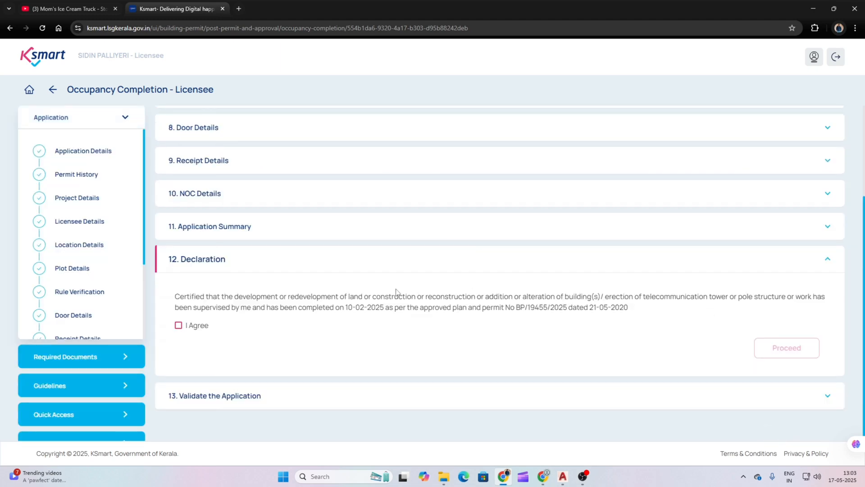
pyautogui.click(178, 327)
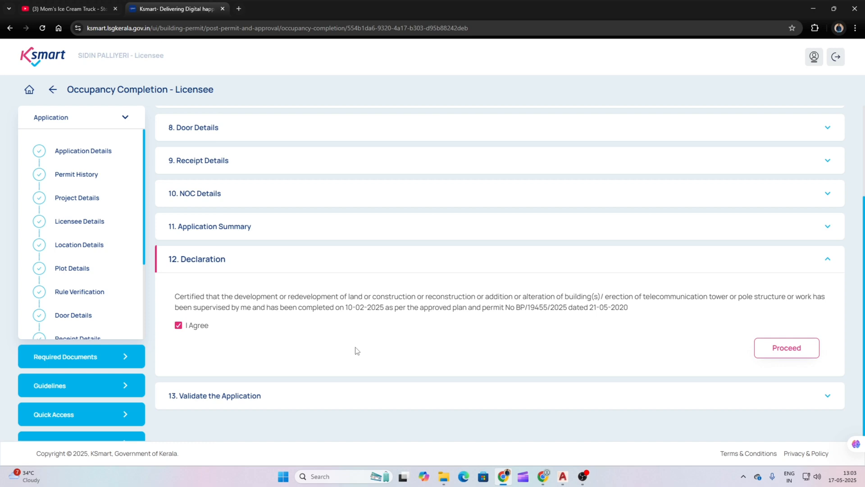
pyautogui.scroll(6, 341, 348)
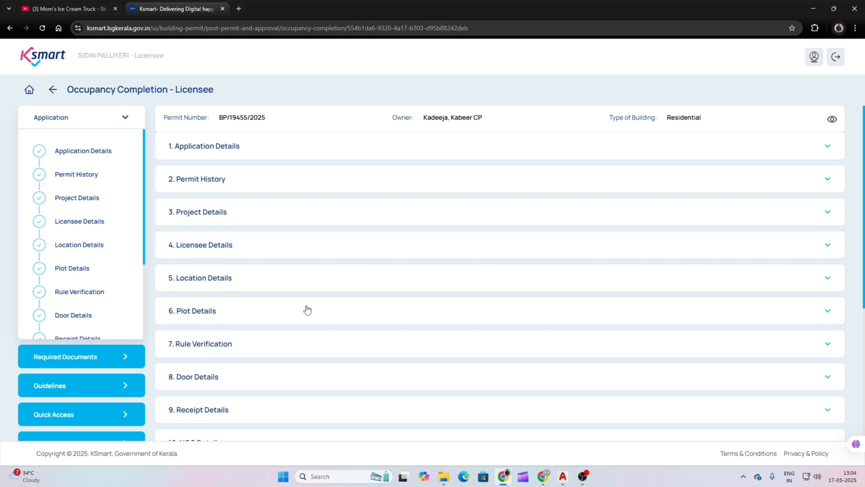
pyautogui.scroll(-4, 308, 310)
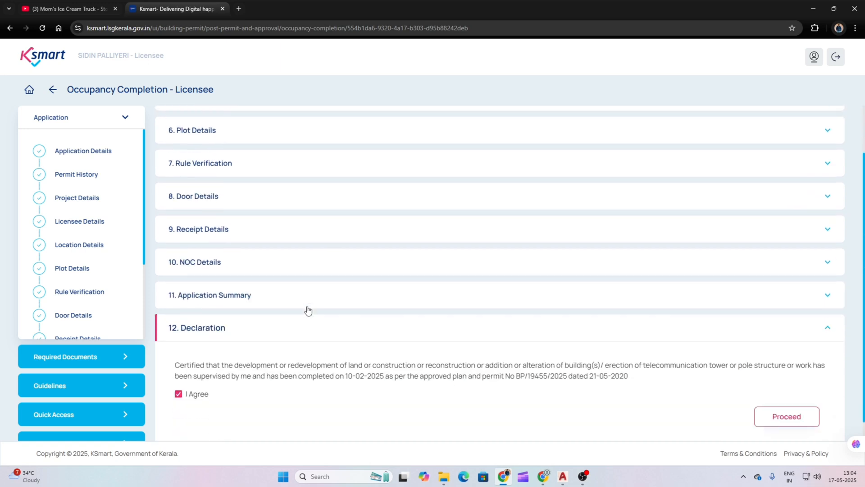